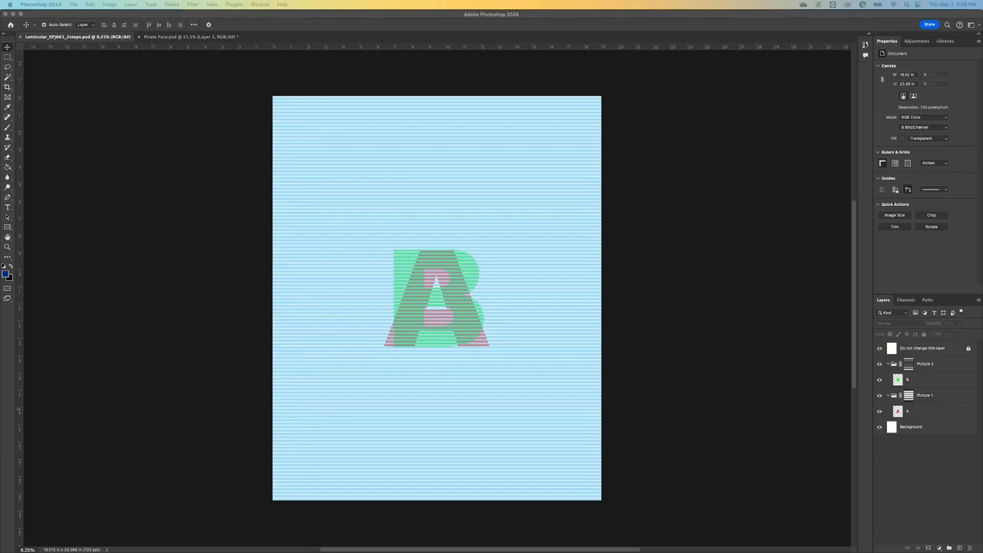
Resize the canvas of the lenticular template to 10 by 10 inches, accepting the clipping
click(219, 294)
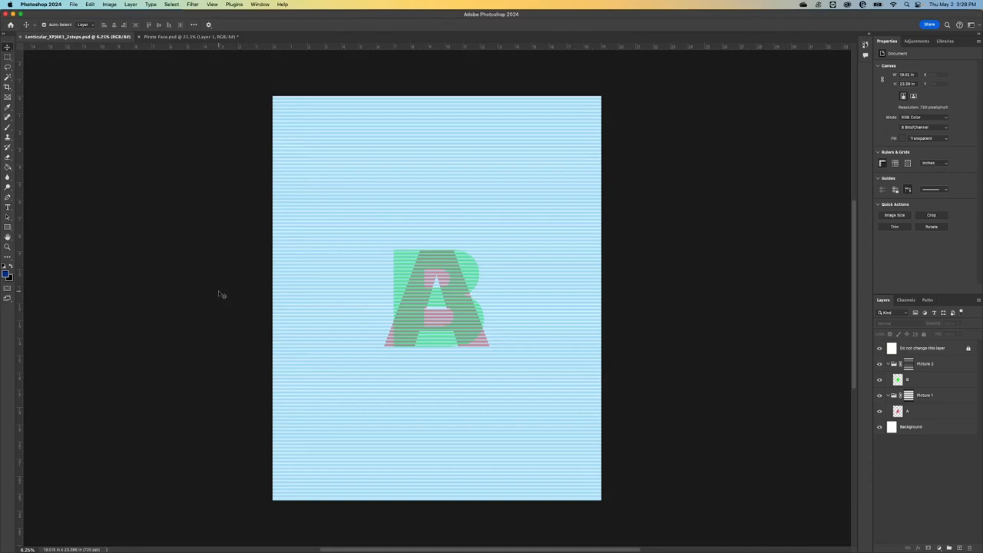
click(116, 5)
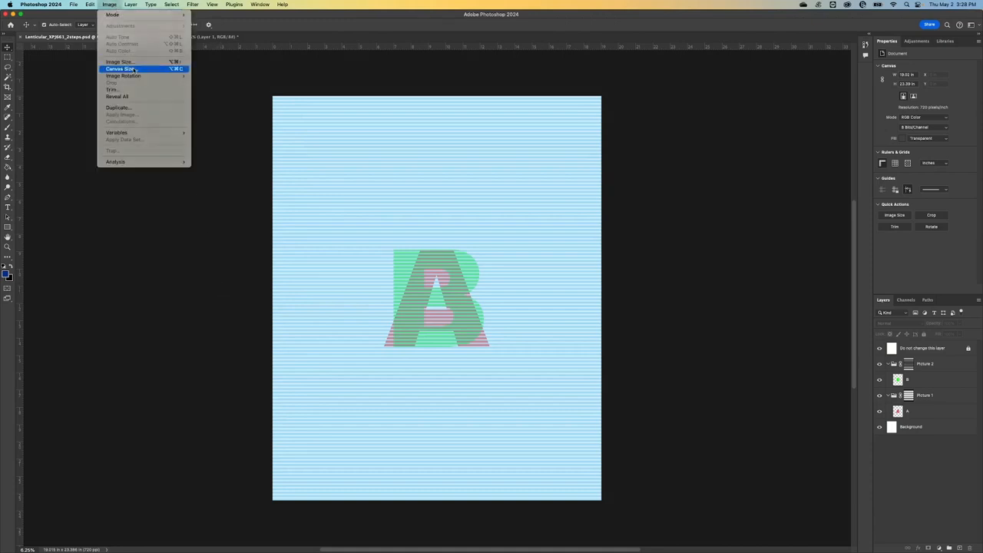
click(135, 70)
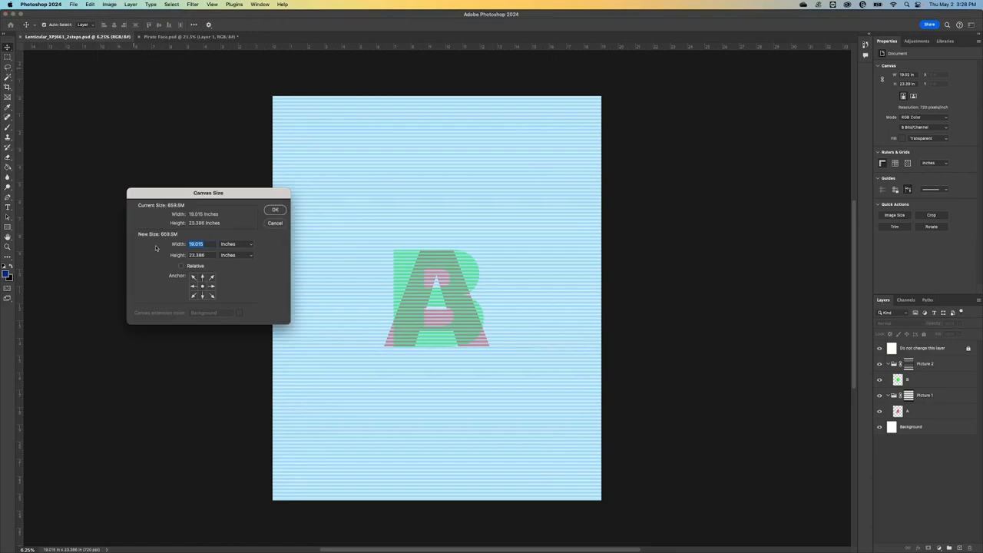
text(10)
key(Tab)
text(1)
click(275, 209)
click(457, 187)
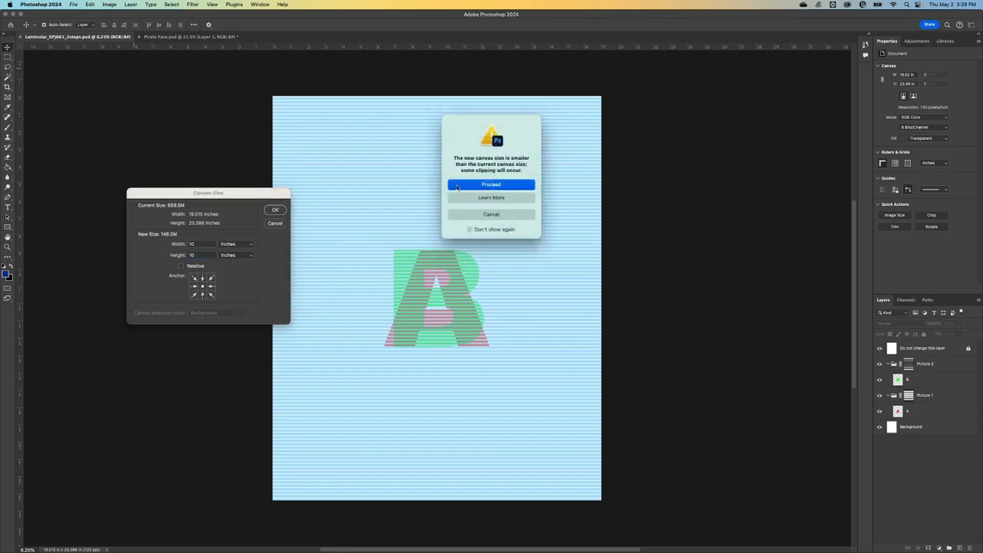
drag(458, 189, 475, 286)
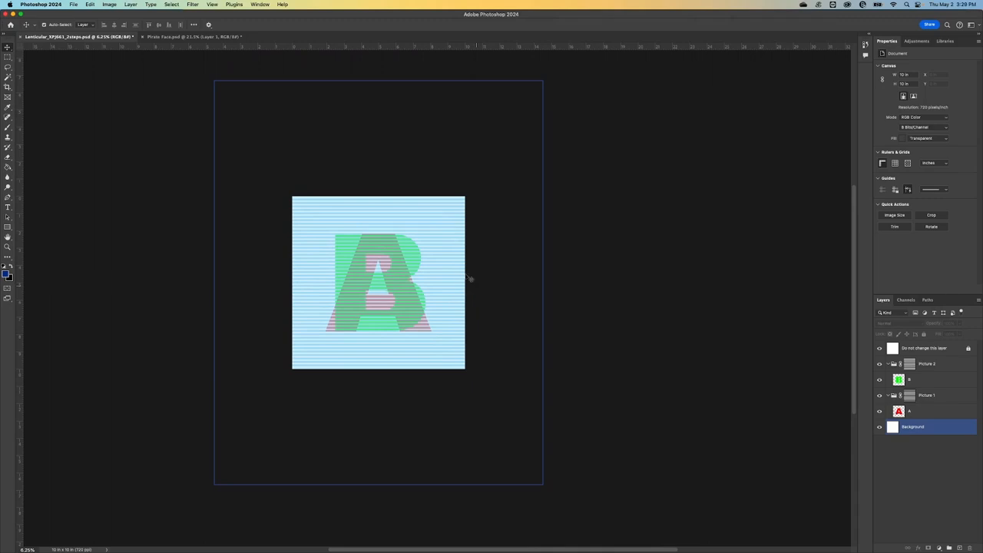
Copy the Layer 1 pirate image from Pirate Face.psd and paste it directly above the Background layer of the lenticular template
click(266, 96)
click(195, 37)
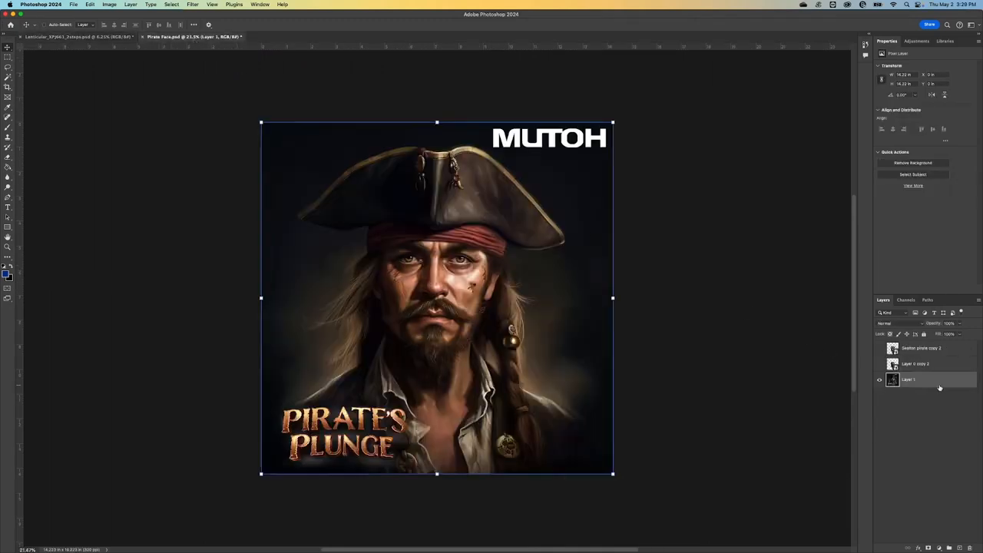
click(91, 38)
click(910, 412)
click(910, 426)
key(super+v)
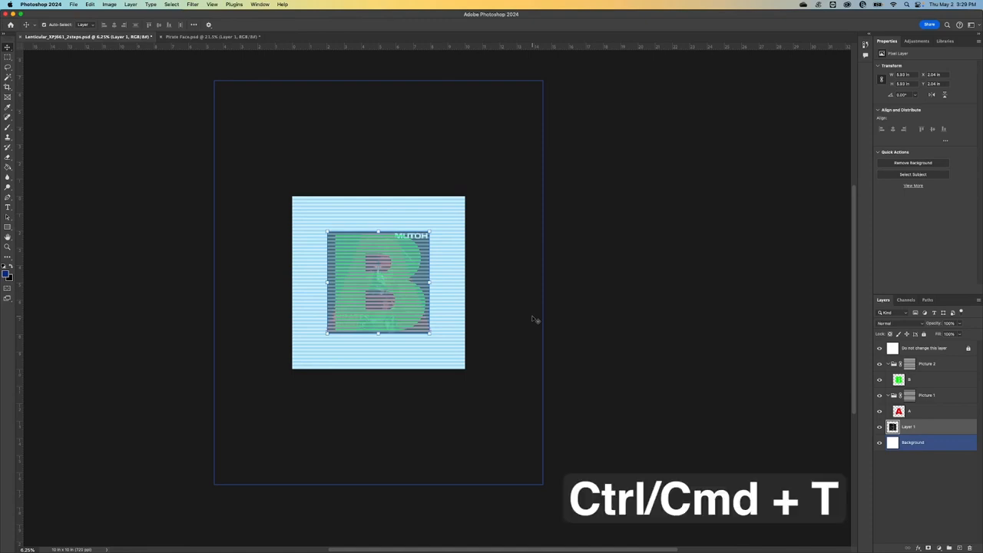
Rotate the pasted Layer 1 pirate image by -90 degrees and scale it to fill the whole 10 by 10 inch canvas
key(super+t)
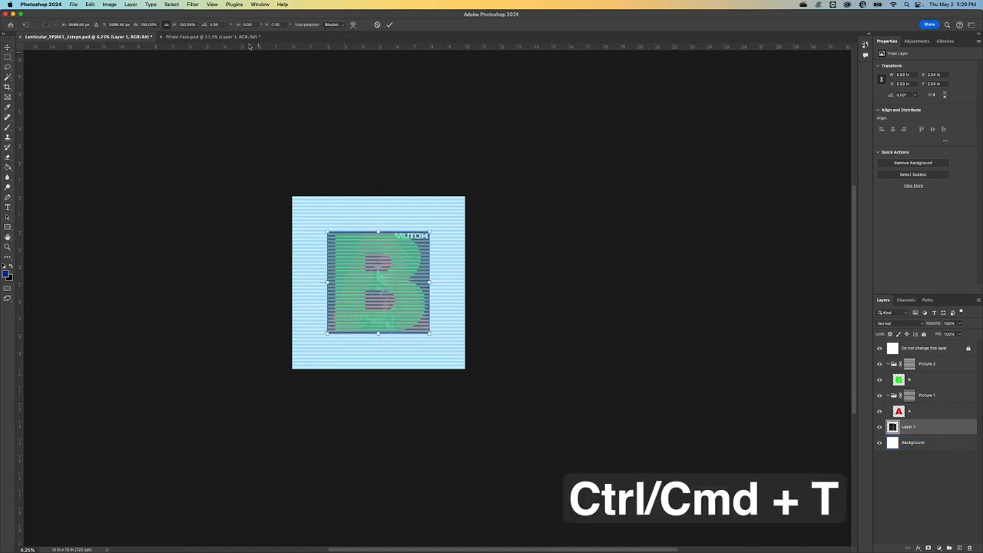
click(216, 24)
text(-90)
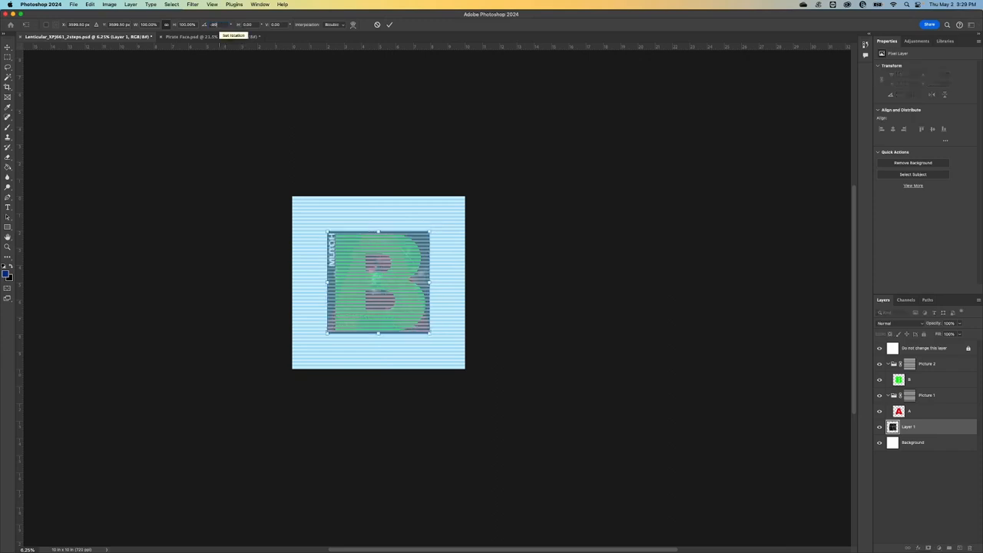
drag(429, 276, 464, 281)
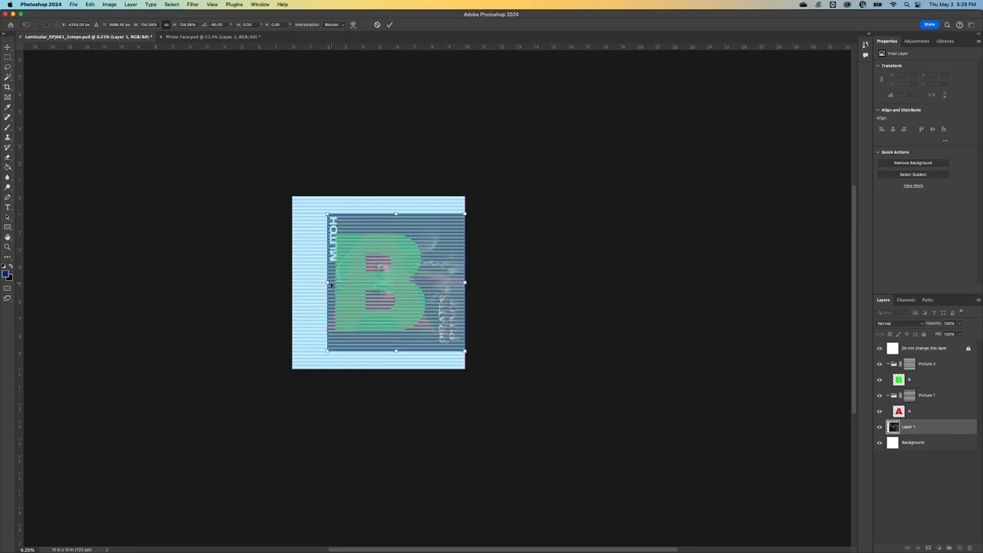
mouse_move(327, 281)
mouse_down()
mouse_move(292, 282)
mouse_move(331, 300)
mouse_up()
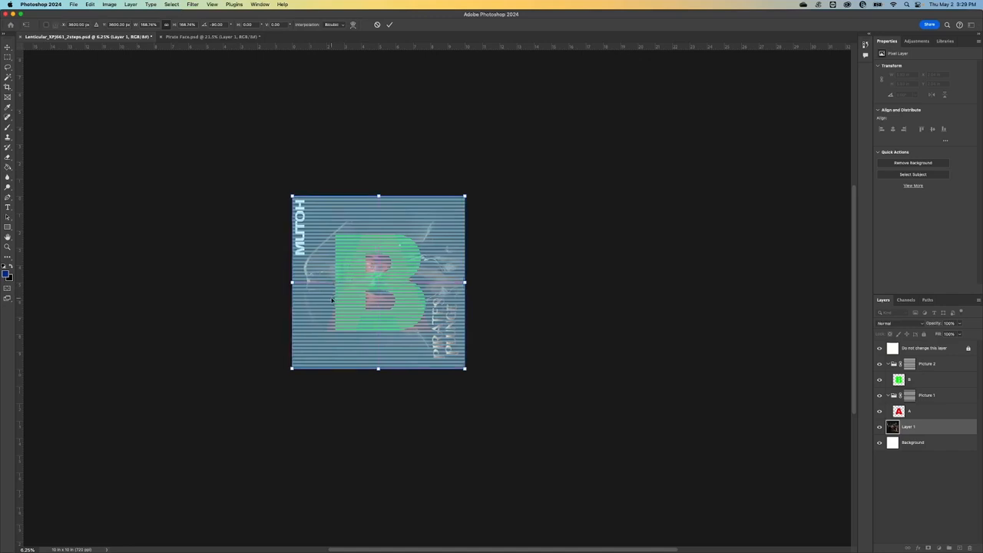
click(389, 25)
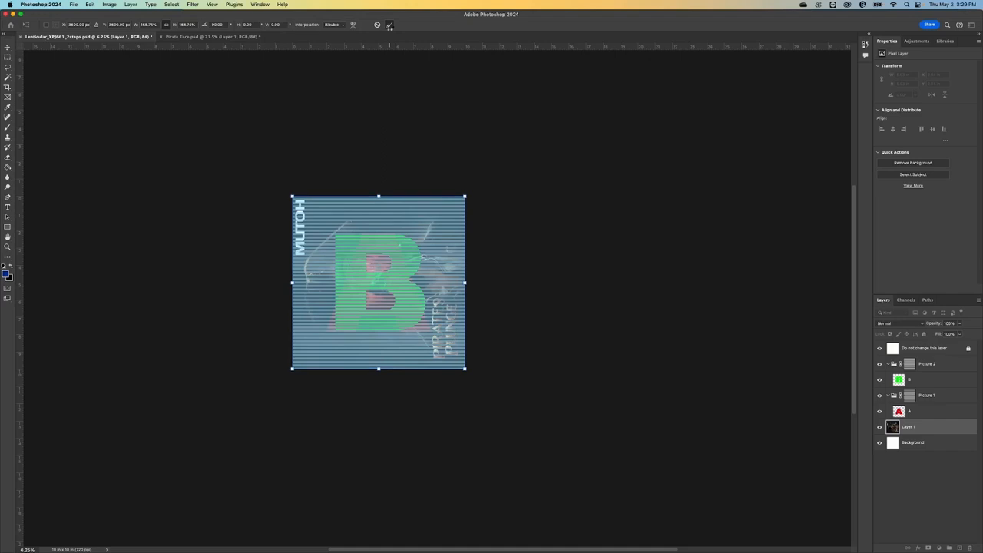
Copy the face layer, Layer 0 copy 2, from Pirate Face.psd into the Picture 1 group and delete the placeholder A layer
click(211, 37)
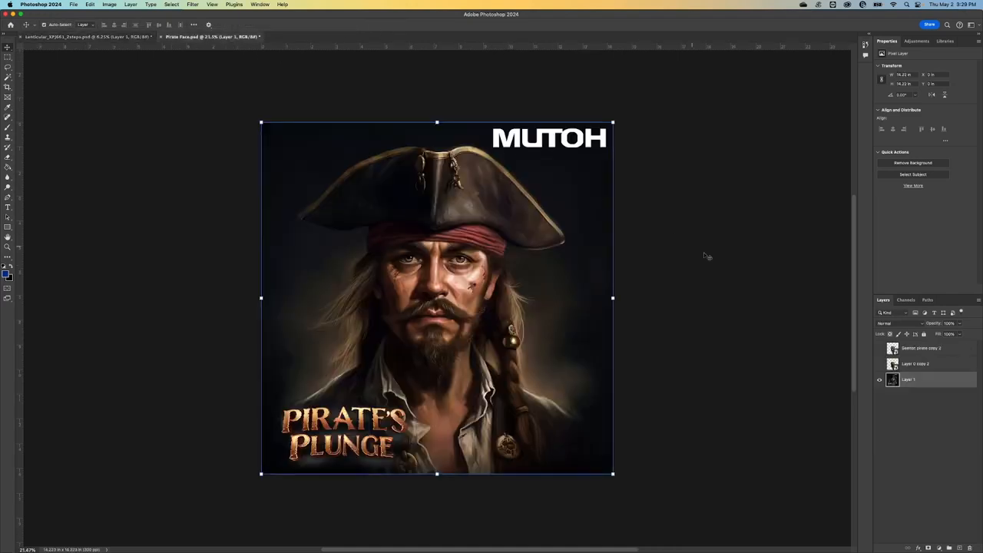
click(879, 379)
click(879, 364)
click(915, 366)
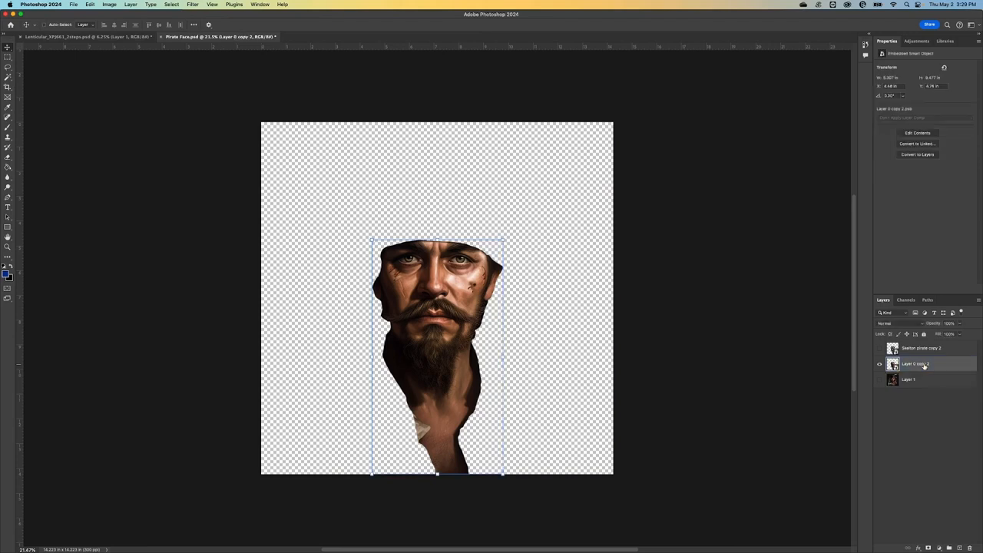
click(119, 39)
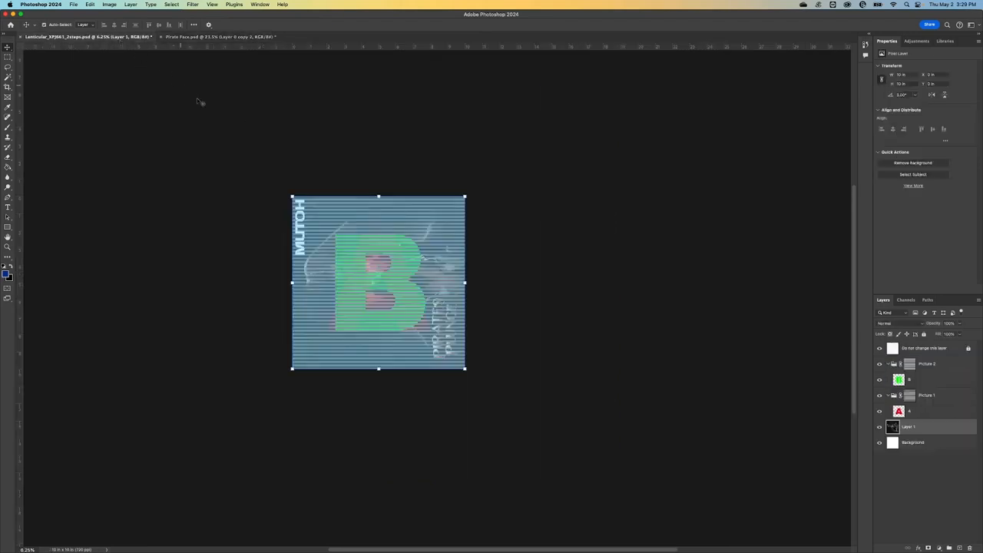
click(914, 412)
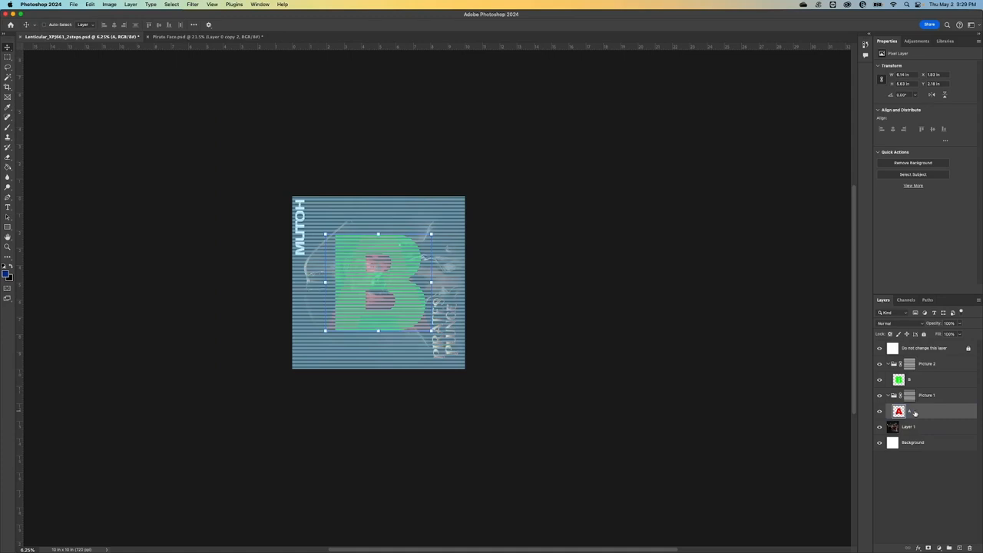
key(super+v)
click(913, 427)
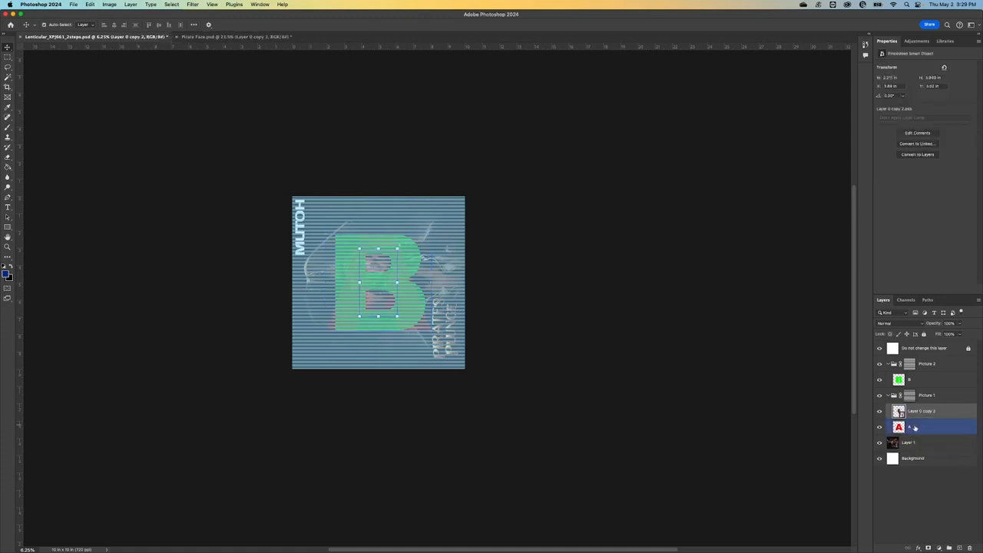
key(Delete)
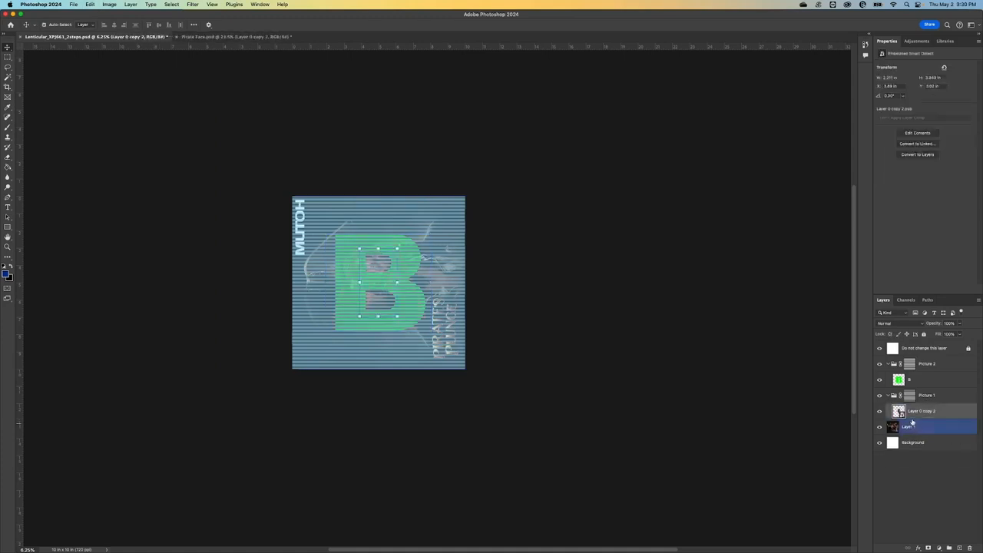
Rotate the face layer in Picture 1 by -90 degrees and enlarge it until the neck meets the canvas's right edge
click(912, 418)
key(super+t)
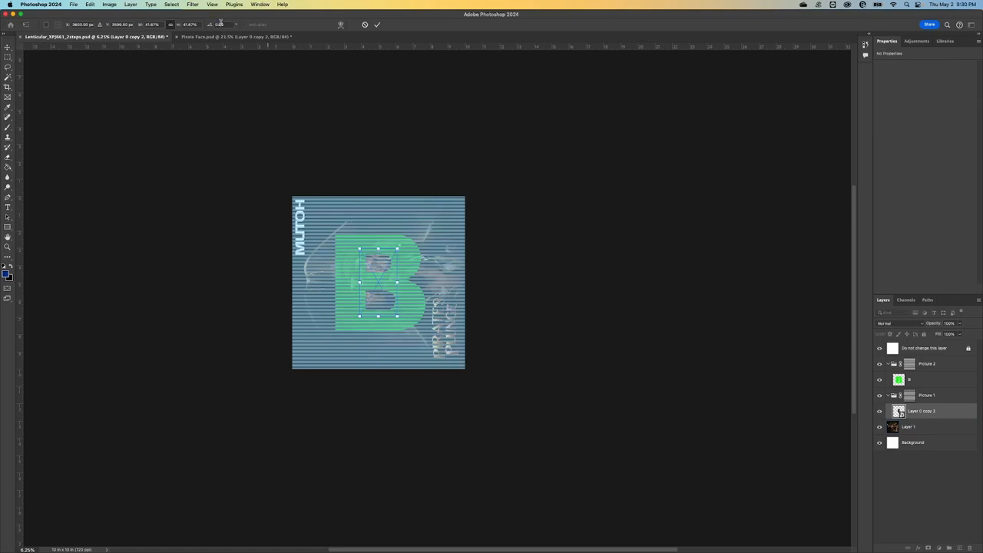
drag(219, 24, 188, 24)
drag(410, 281, 462, 286)
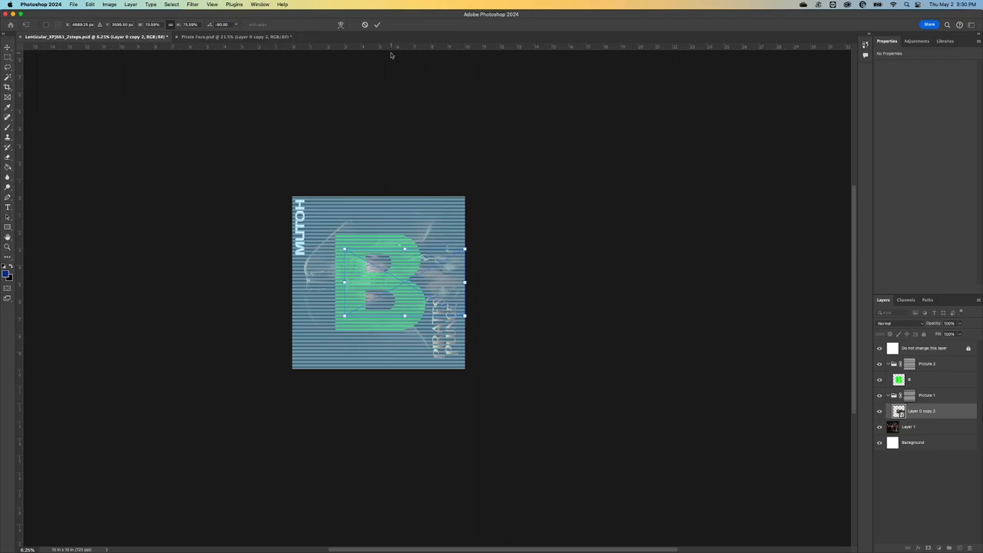
click(377, 25)
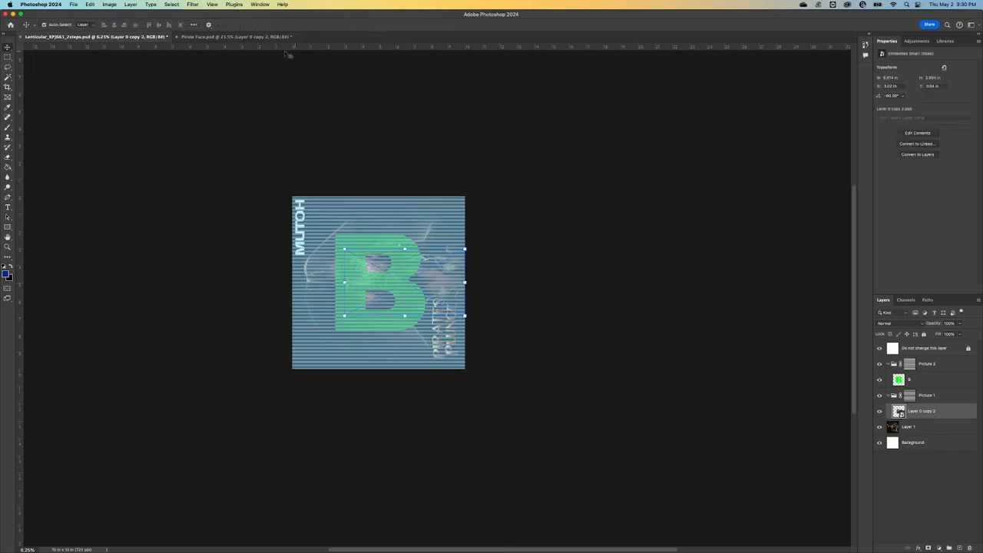
Copy the Skelton pirate copy 2 layer from Pirate Face.psd into the Picture 2 group and delete the placeholder B layer
click(238, 37)
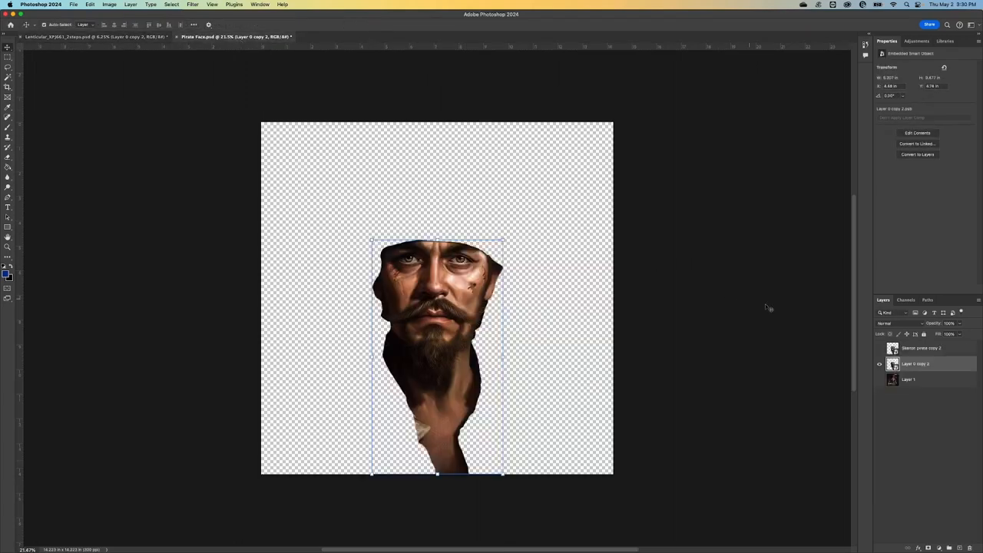
click(879, 363)
click(879, 348)
click(921, 348)
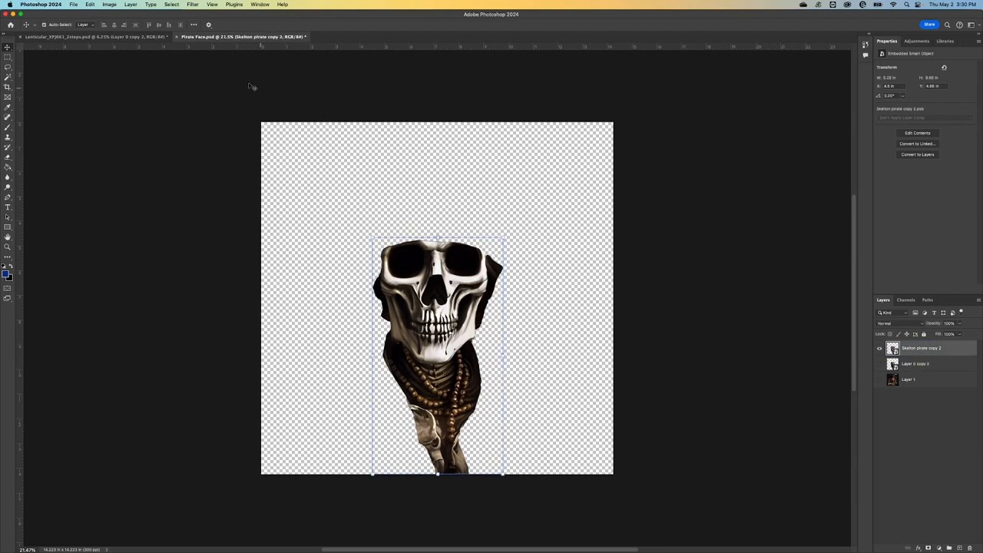
click(92, 37)
click(930, 380)
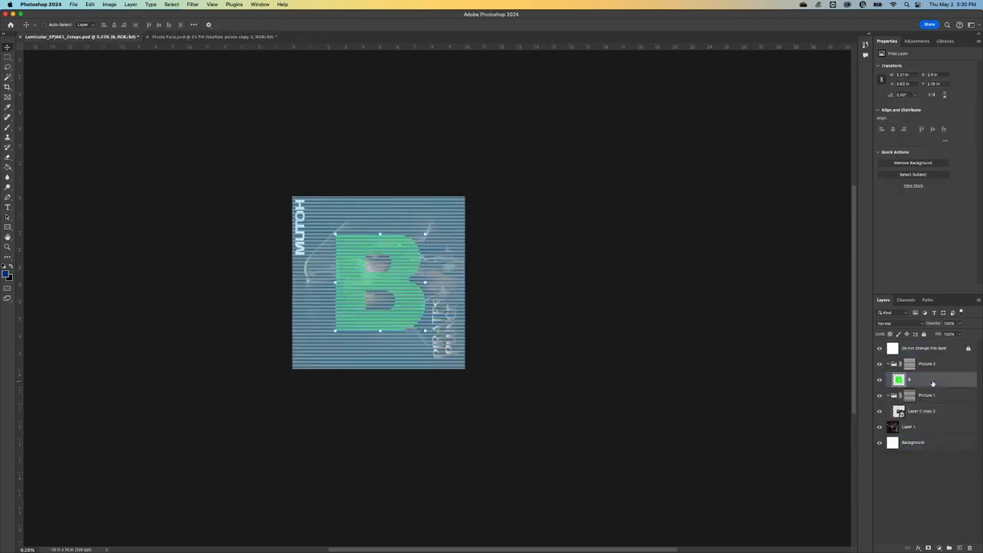
key(super+v)
click(933, 397)
key(Delete)
Rotate the skull layer in Picture 2 by -90 degrees and enlarge it until the neck meets the canvas's right edge
key(super+t)
click(219, 25)
text(-90)
key(Return)
drag(413, 281, 474, 278)
click(375, 25)
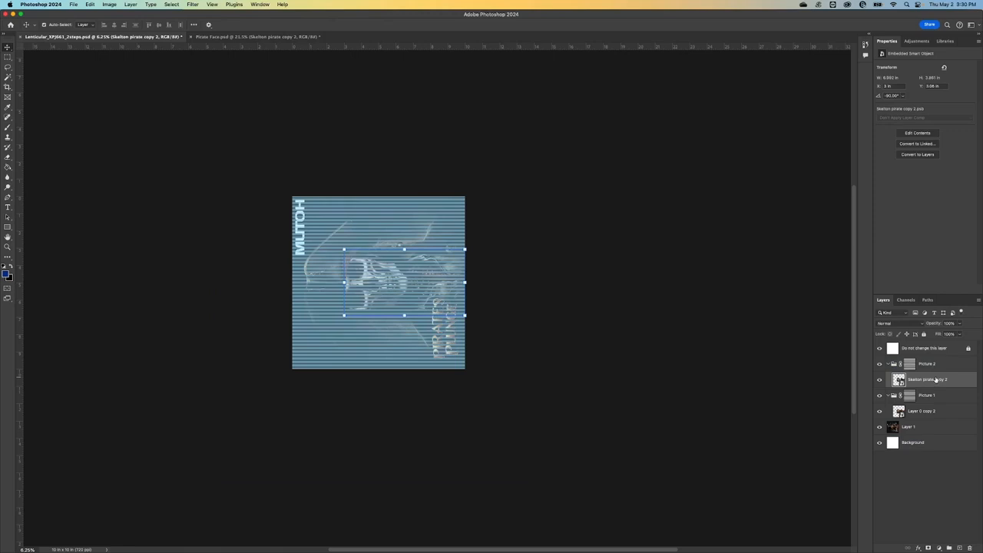
Duplicate the skull layer, move the duplicate to the top of the layer stack and set its Hue/Saturation lightness to -100
key(super+j)
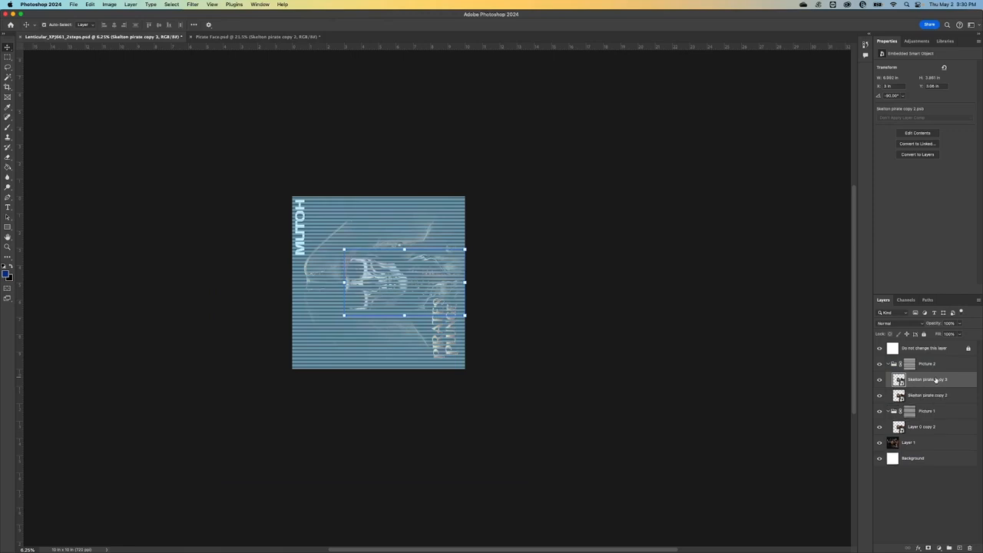
drag(935, 379, 928, 345)
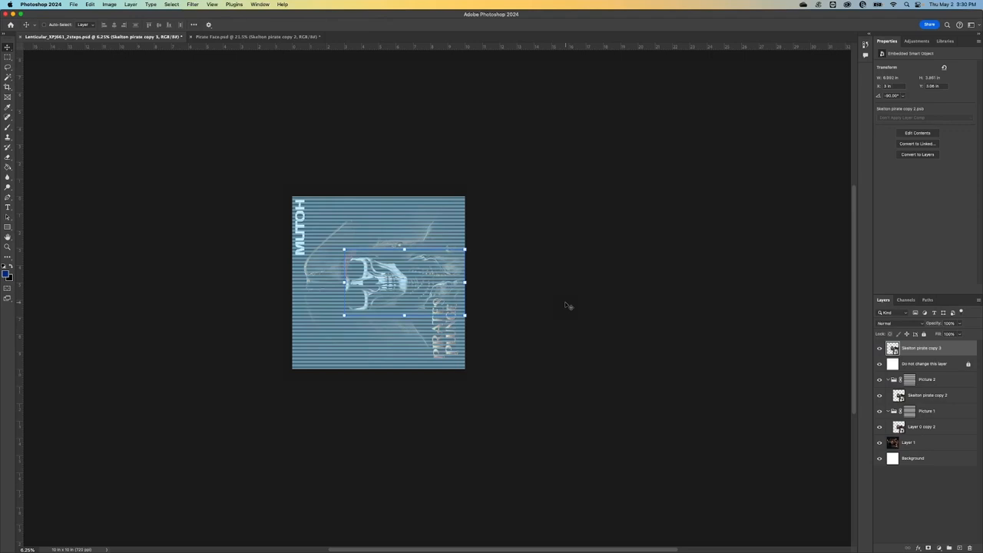
key(super+u)
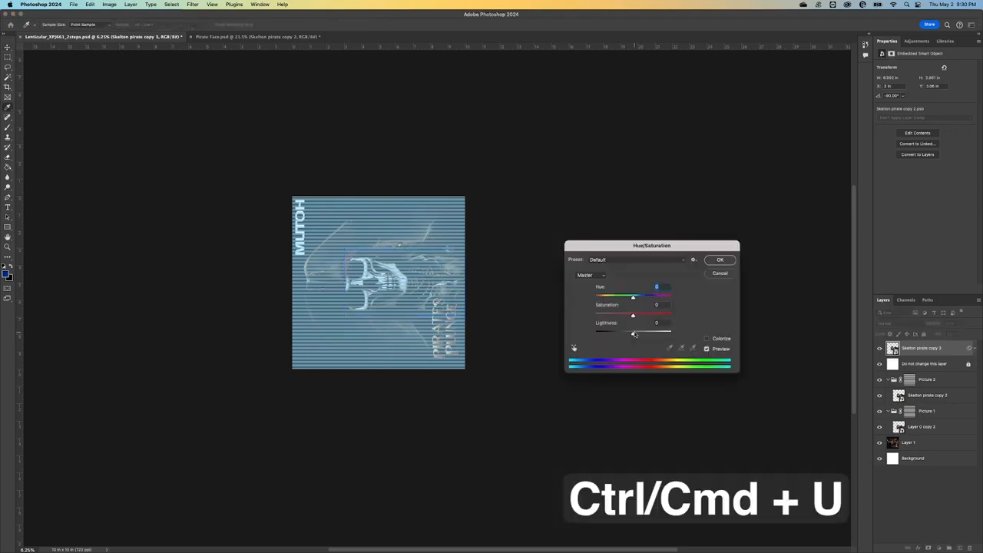
drag(632, 333, 581, 343)
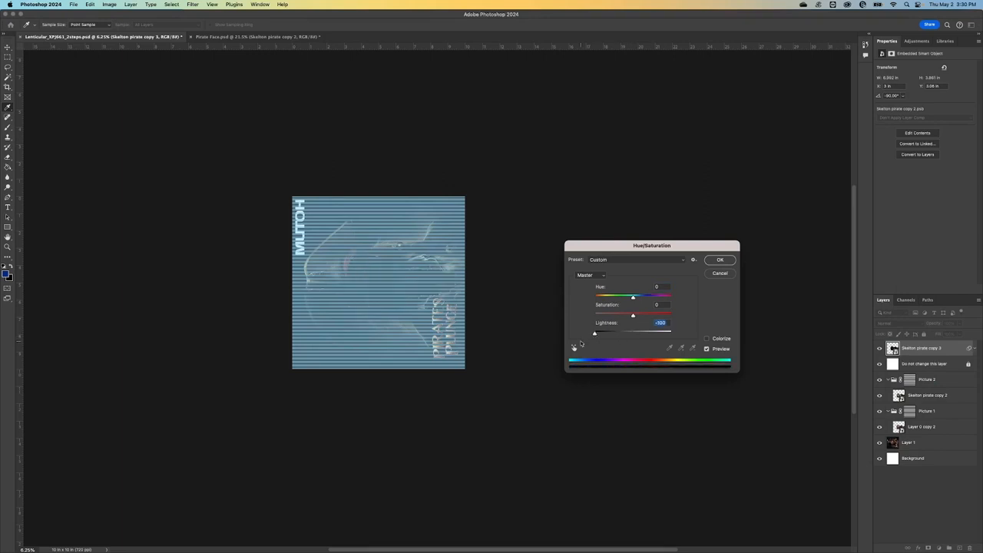
click(714, 263)
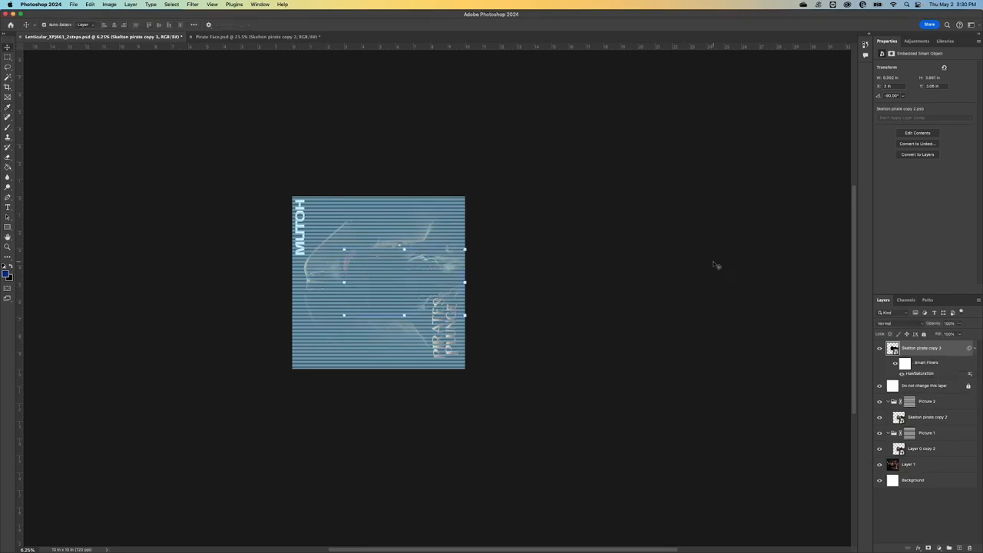
Select the blackened skull silhouette with the Magic Wand and delete that area from Layer 1
click(7, 78)
click(372, 286)
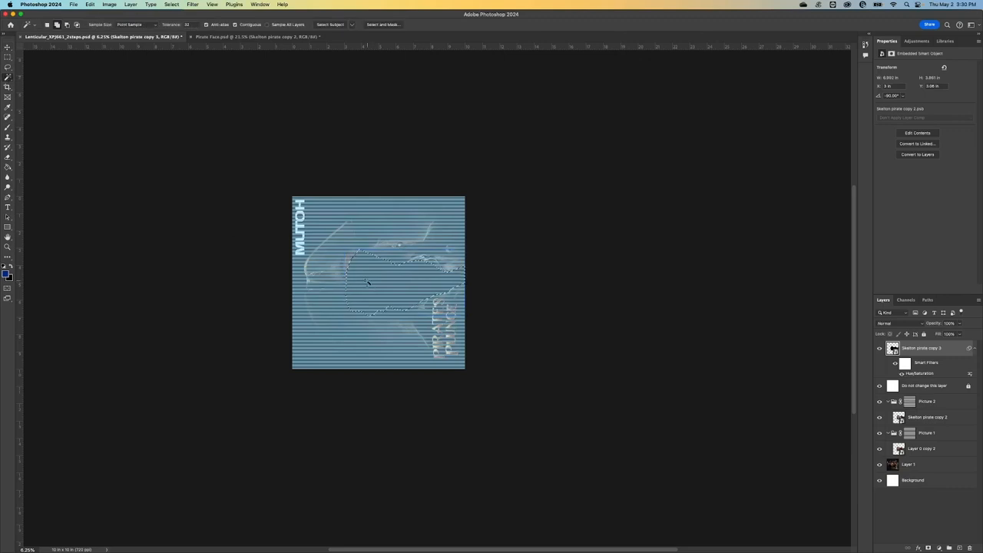
click(925, 452)
click(928, 465)
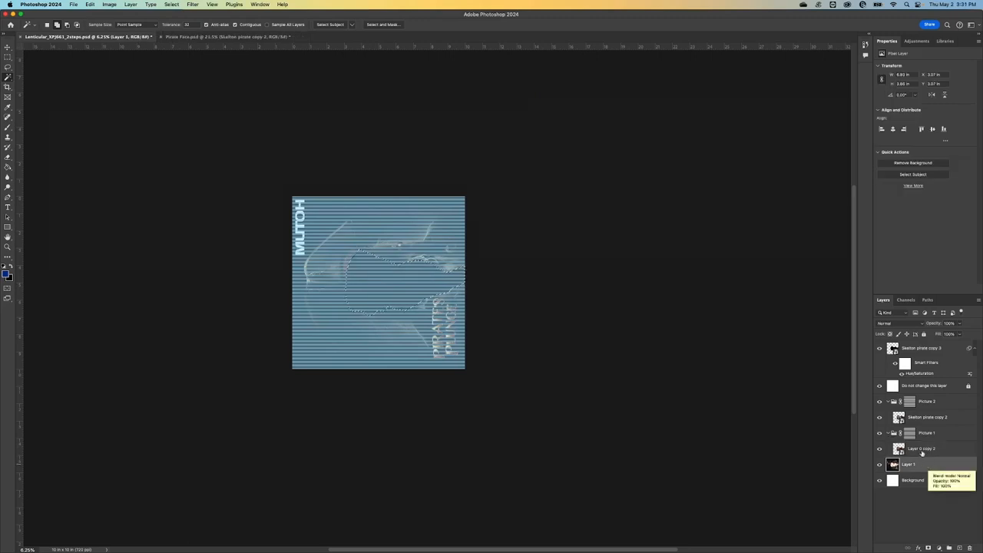
Hide the duplicated skull layer, the Do not change this layer, the Picture 2 and Picture 1 groups and the Background
click(880, 349)
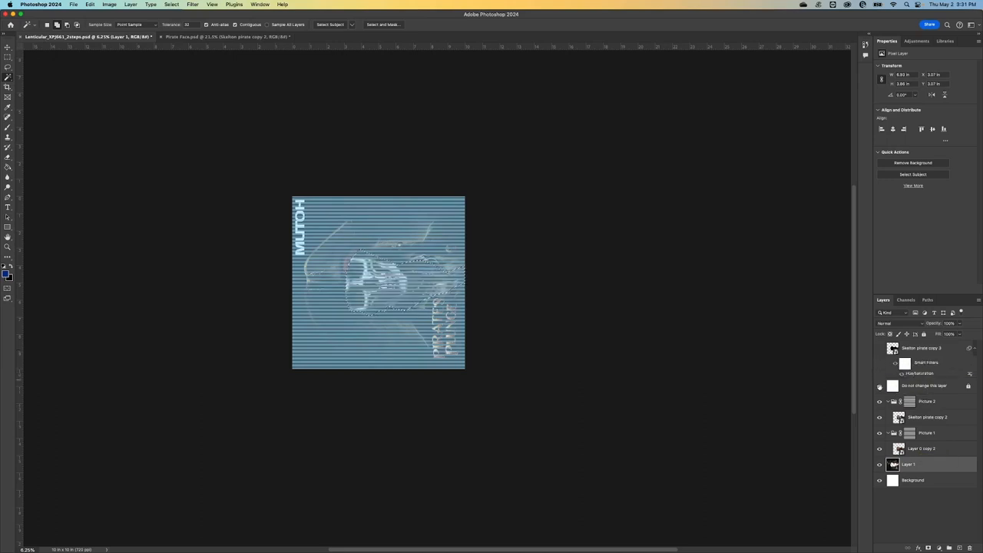
click(879, 385)
click(879, 401)
click(879, 433)
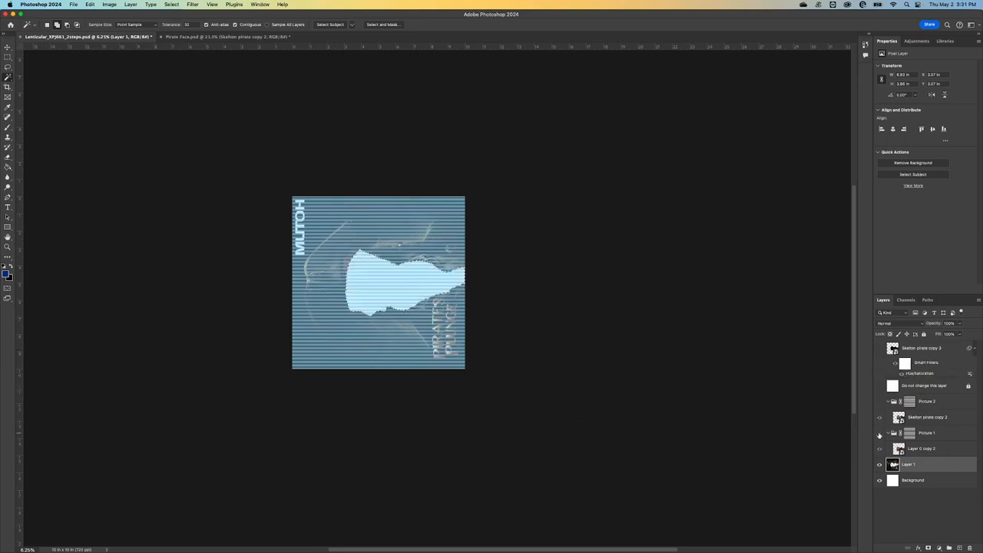
click(877, 480)
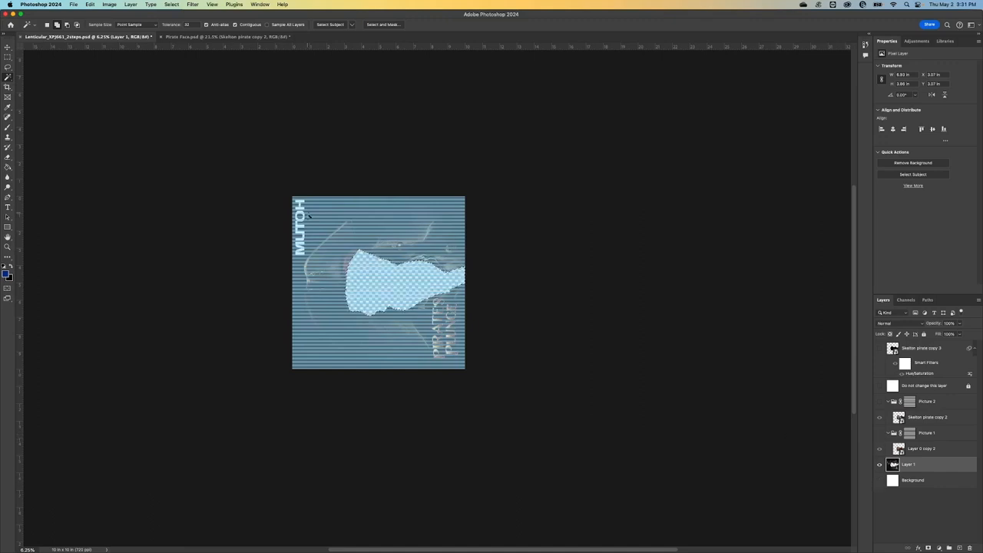
Save a new version of the document named Pirate BG in Photoshop PDF format
click(73, 4)
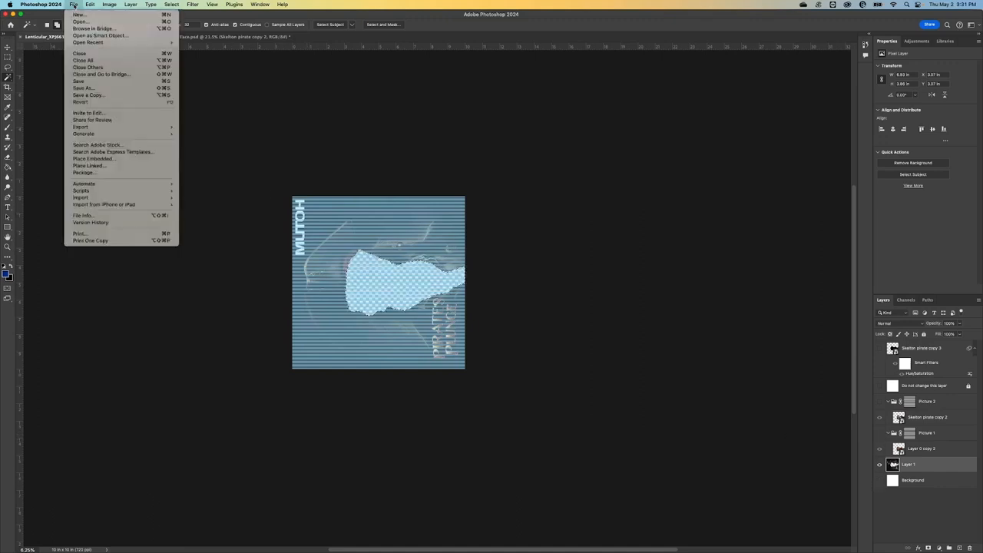
click(89, 89)
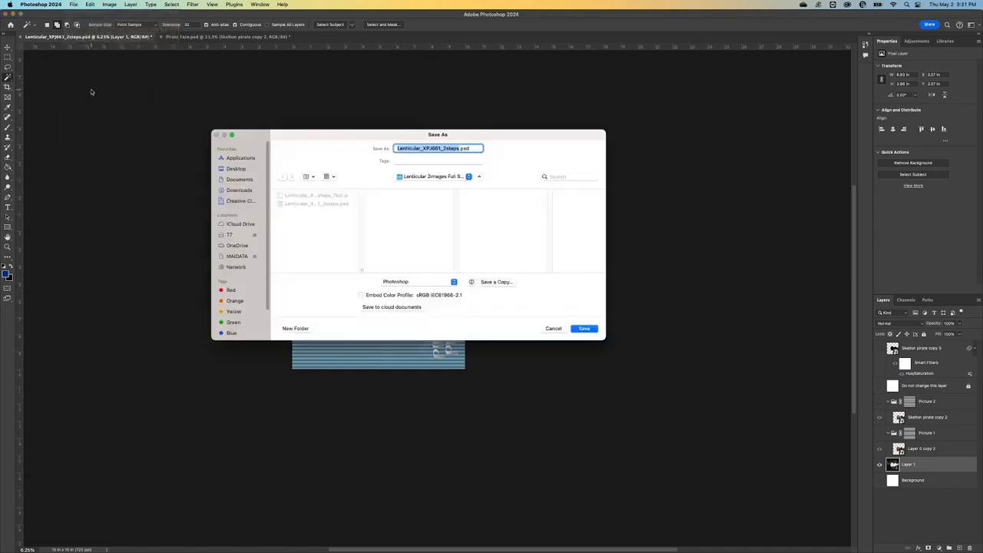
text(Pirate BG)
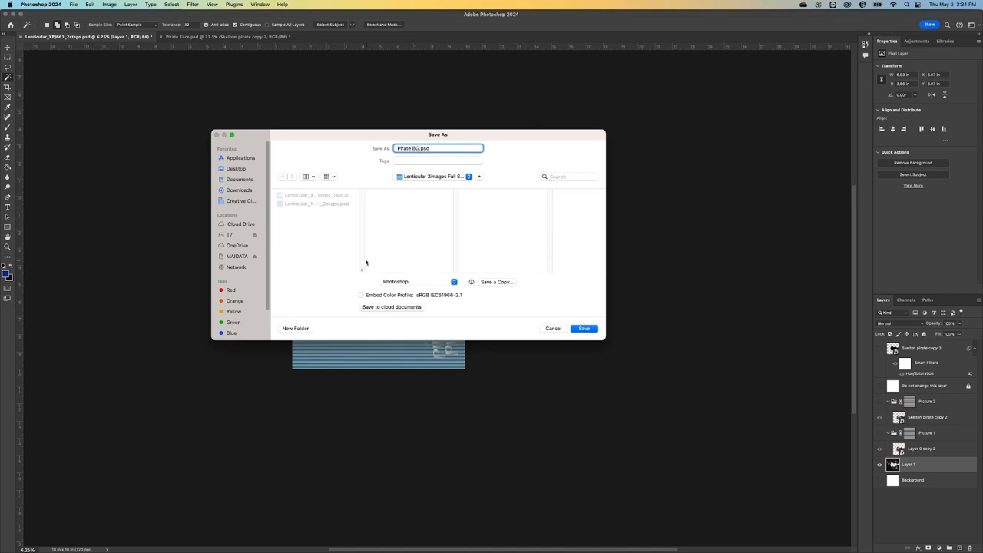
click(388, 281)
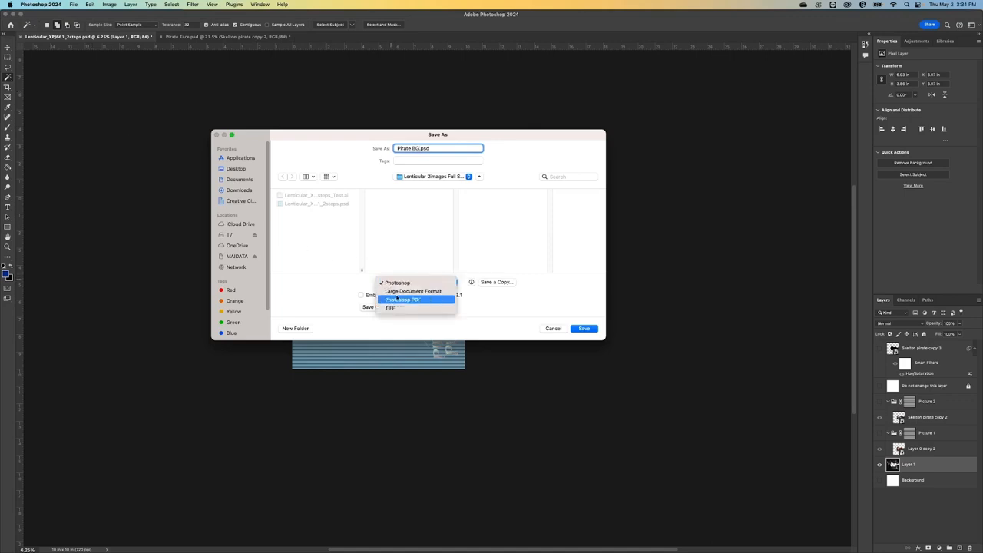
click(420, 299)
click(582, 329)
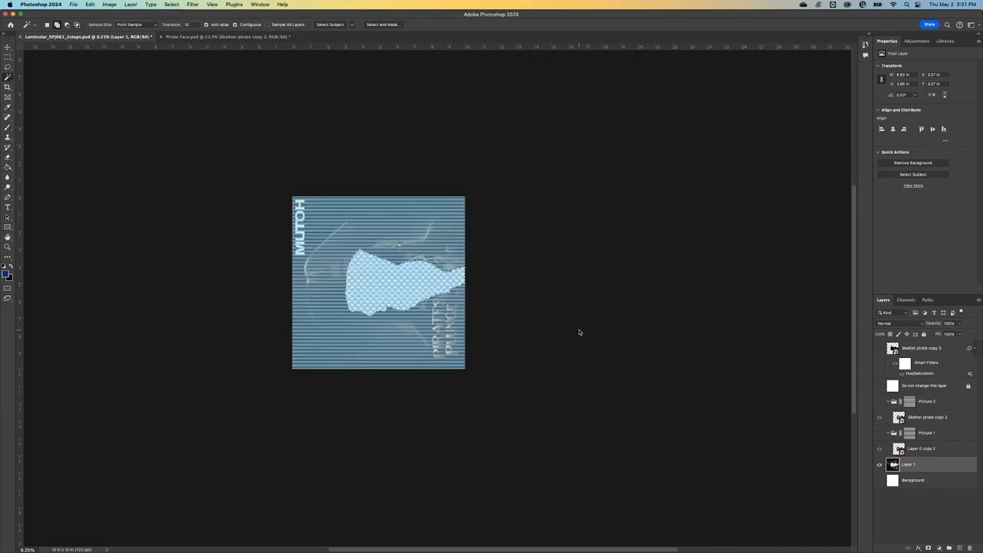
click(492, 198)
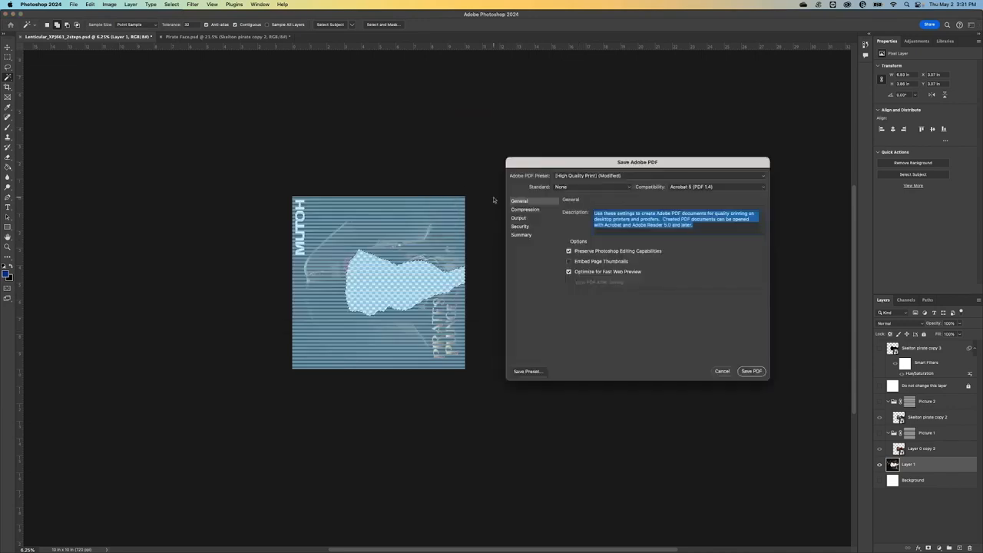
Set the Pirate BG PDF compression options to Do Not Downsample and None, and finish saving it with Photoshop editing capabilities preserved
click(518, 211)
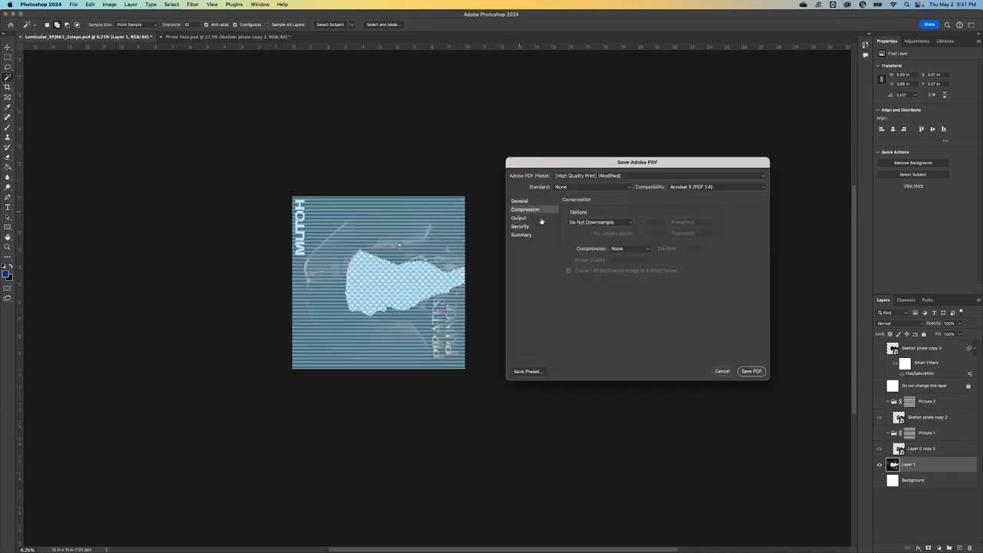
click(574, 225)
click(591, 222)
click(626, 249)
click(630, 249)
click(750, 371)
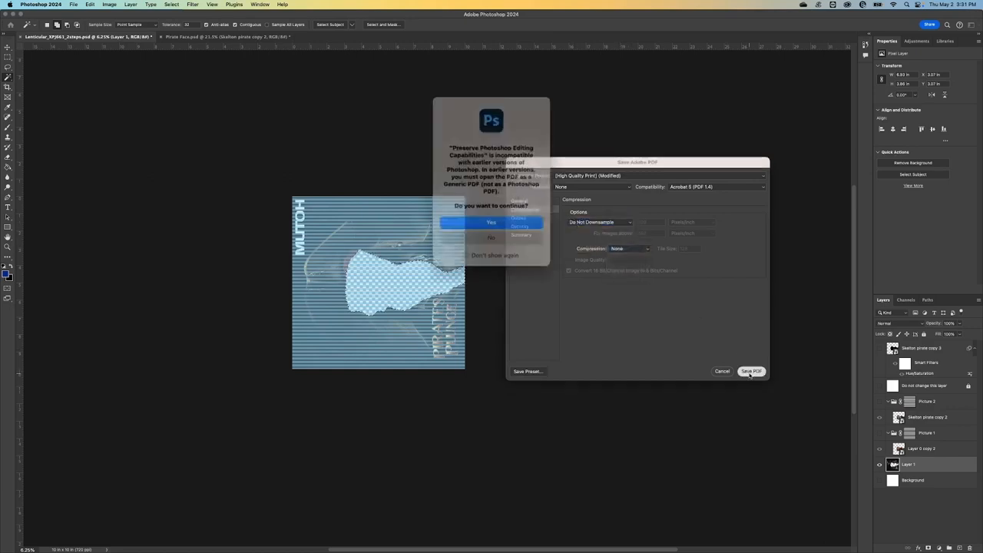
click(517, 219)
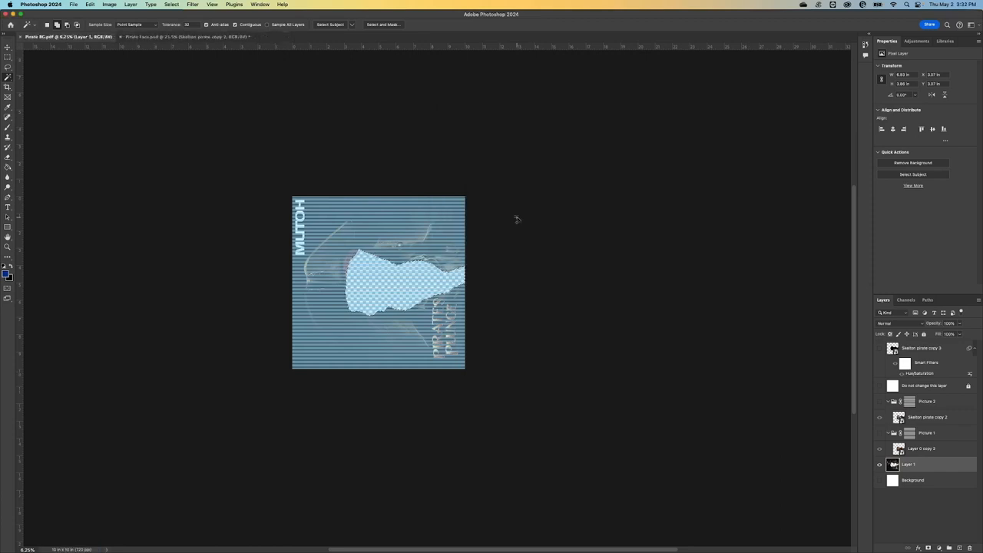
Show the Background, Picture 1, Picture 2, Do not change this layer and Skelton pirate copy 3, and hide Layer 1
click(6, 48)
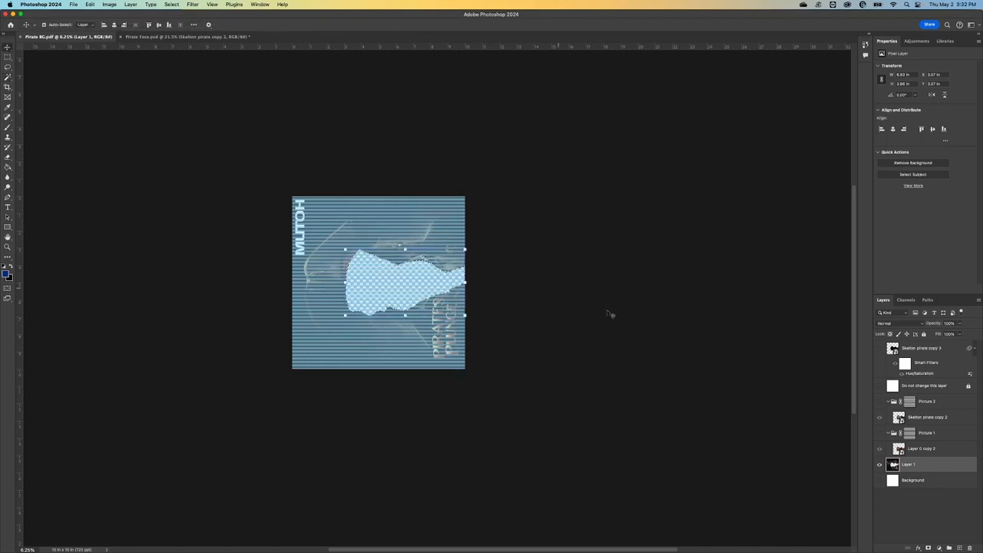
click(880, 480)
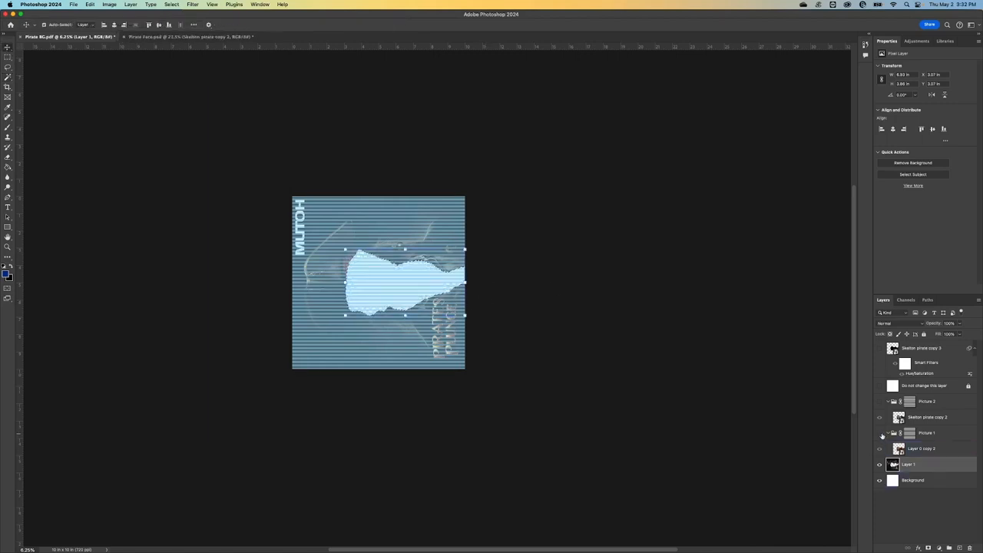
click(879, 433)
click(880, 400)
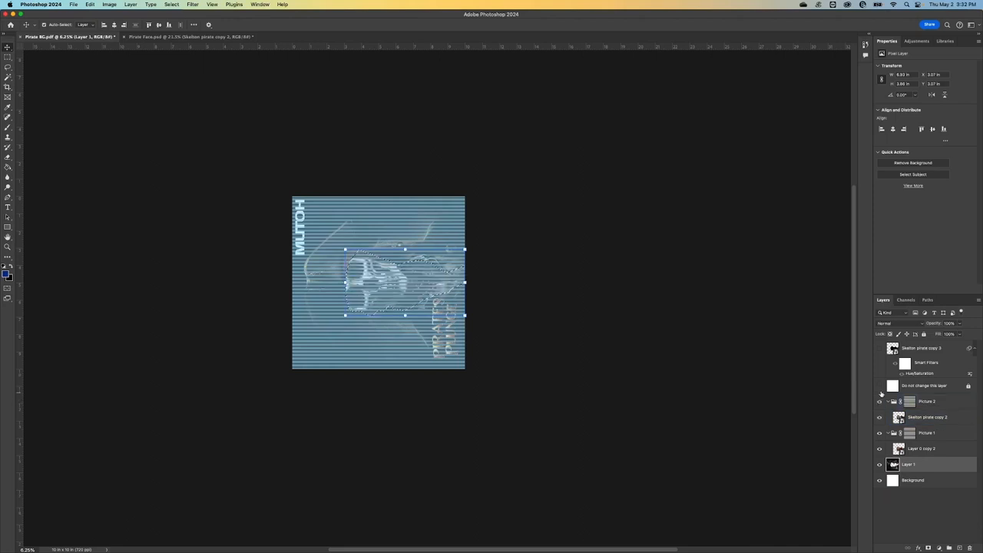
click(880, 386)
click(880, 348)
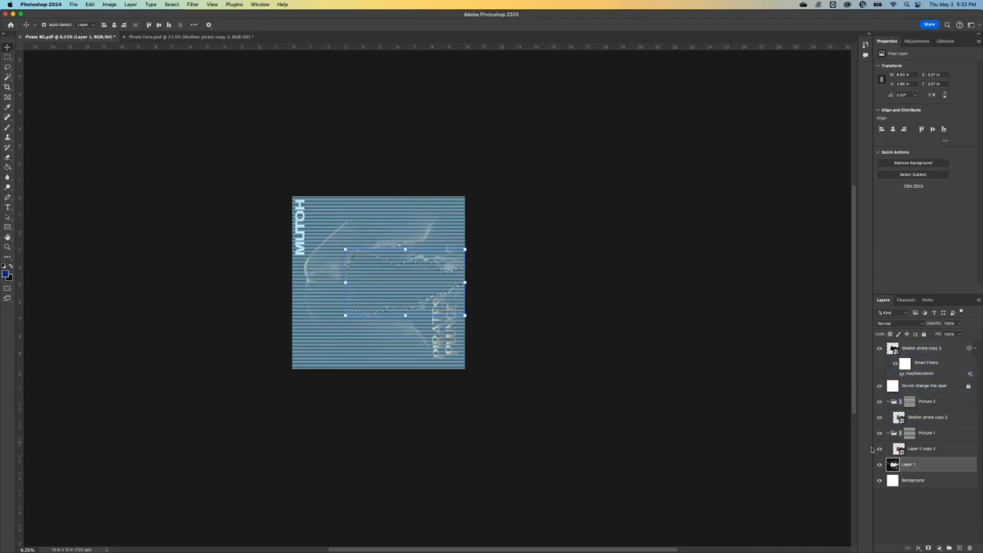
click(879, 465)
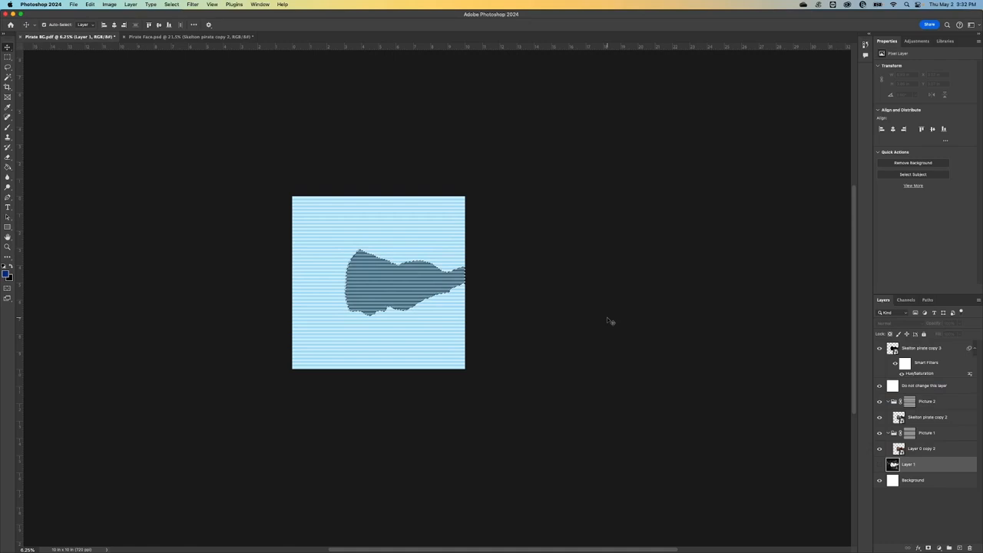
Invert the skull selection and delete the surrounding area from Do not change this layer, the Picture 2 and Picture 1 masks, and the Background
click(165, 4)
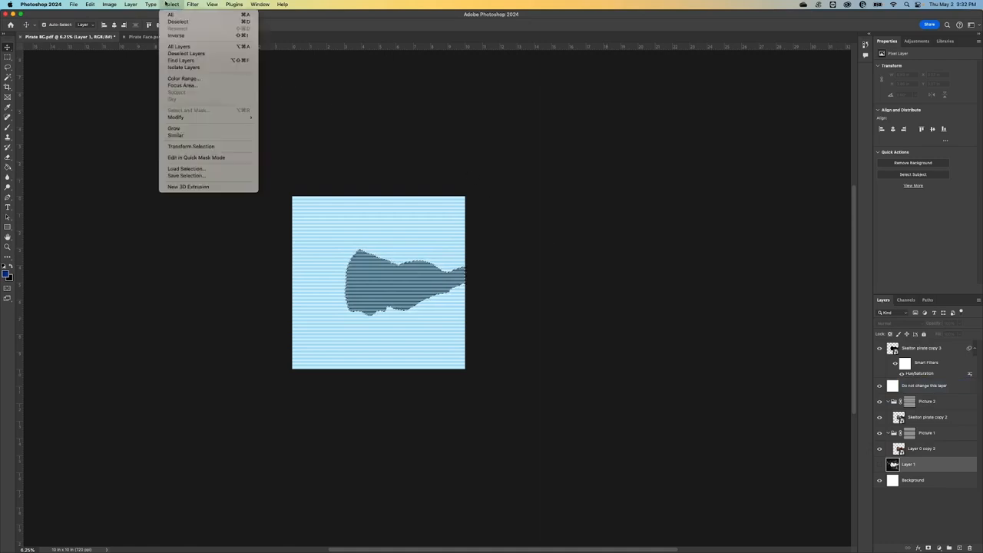
click(194, 36)
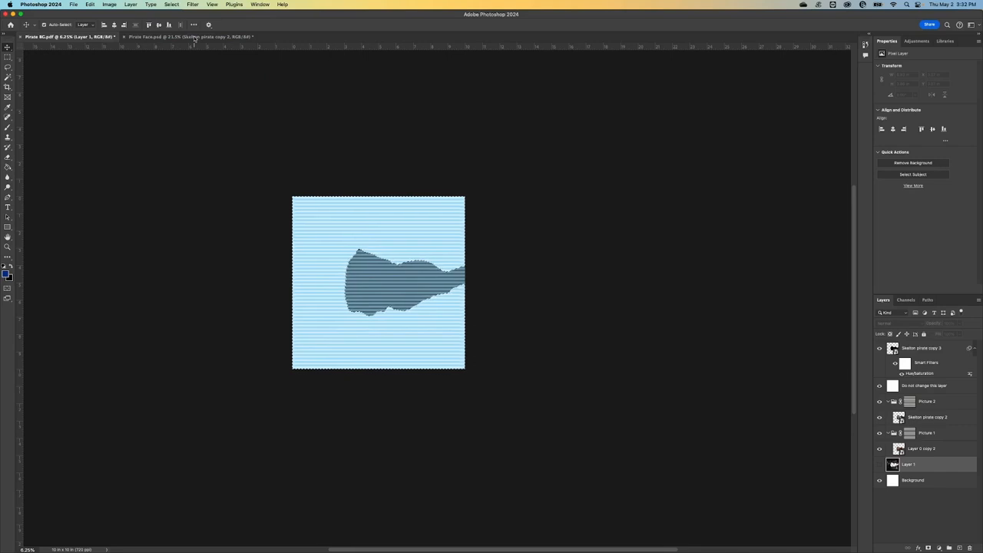
click(922, 390)
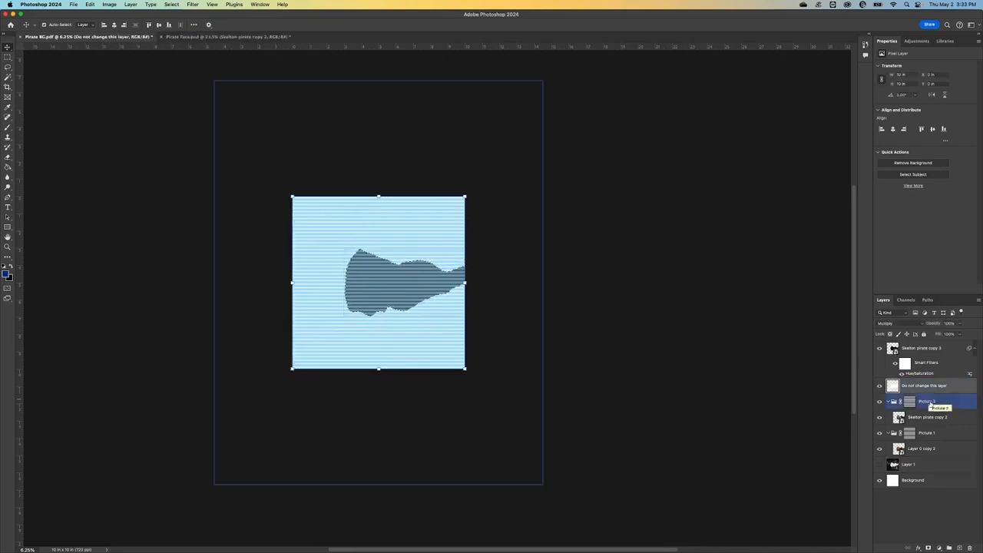
click(929, 403)
click(930, 433)
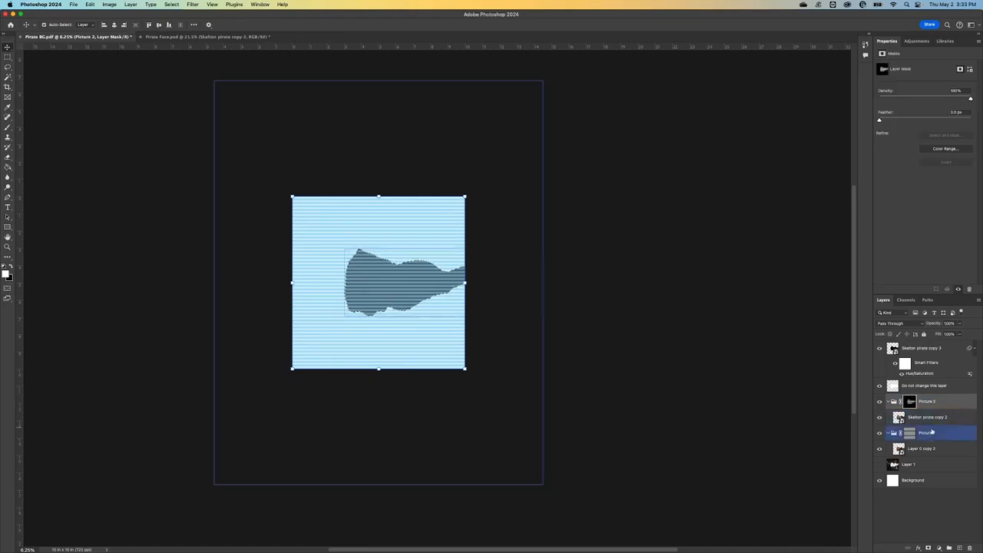
click(928, 480)
click(927, 480)
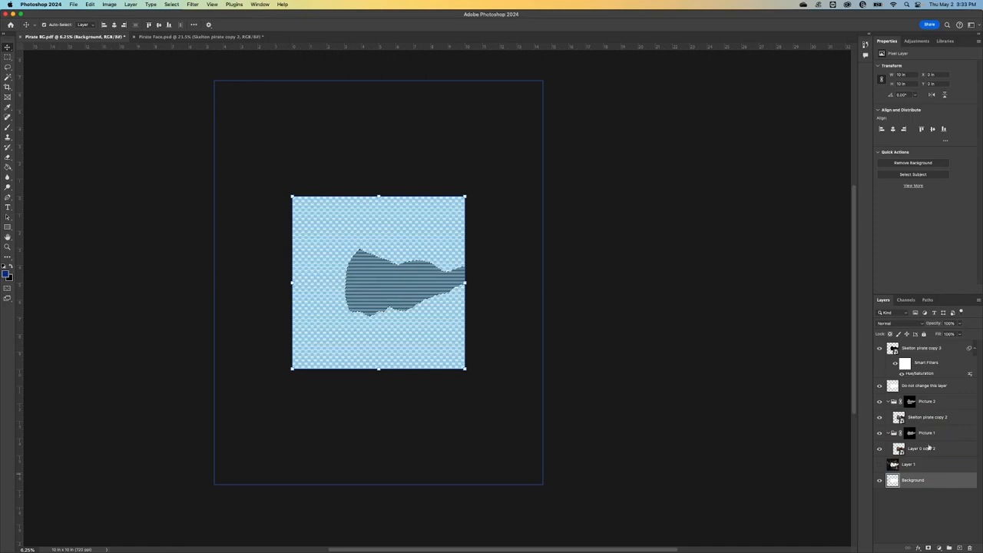
Delete the area around the skull from the Spot_Varnish channel and clear the selection
click(906, 302)
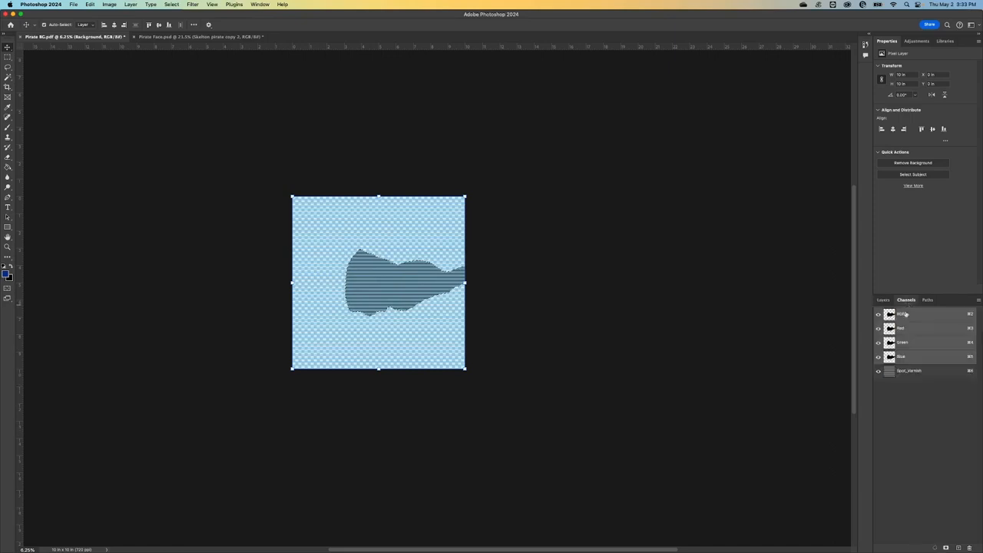
click(914, 373)
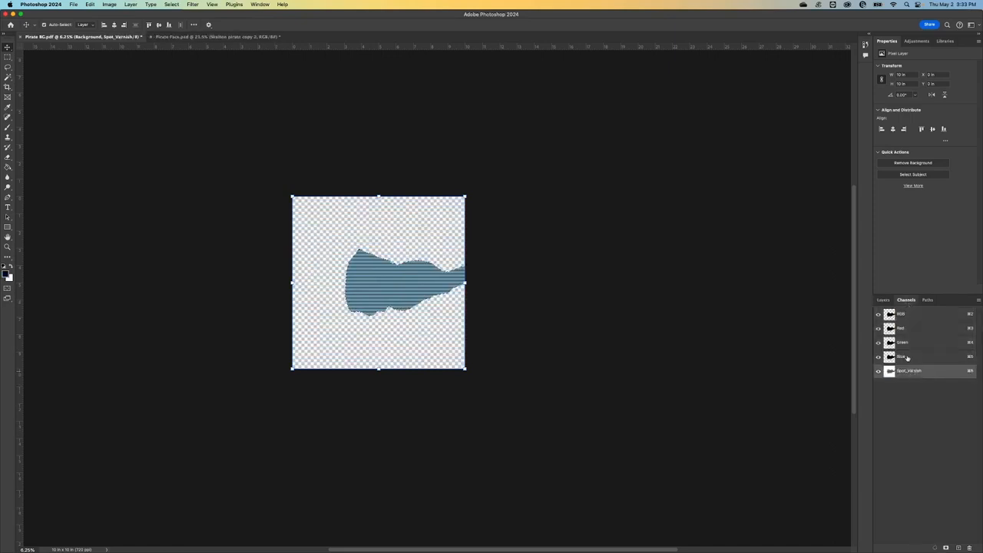
click(883, 302)
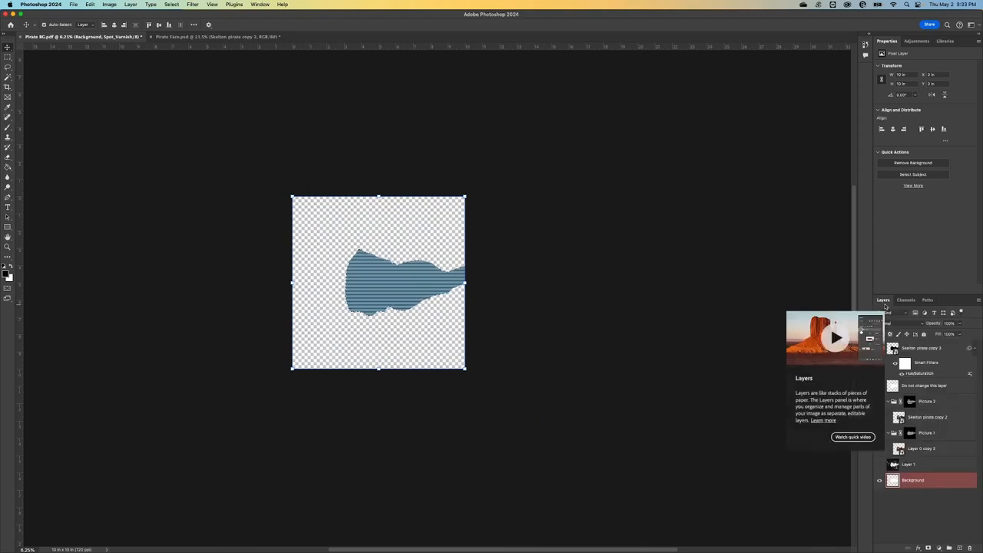
key(super+d)
key(super+d)
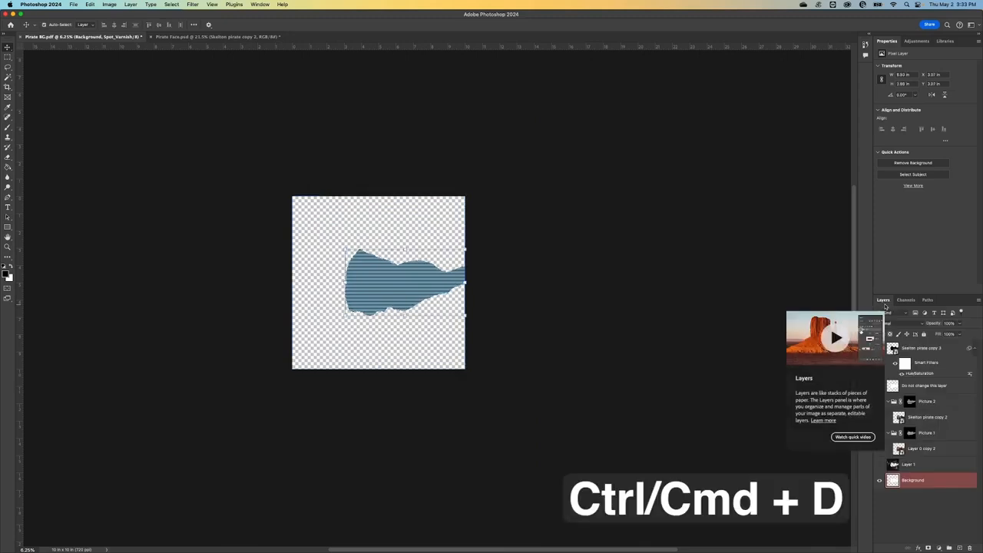
Hide the blackened Skelton pirate copy 3 layer and save the document under the new name Pirate Spot as a Photoshop PDF
click(905, 354)
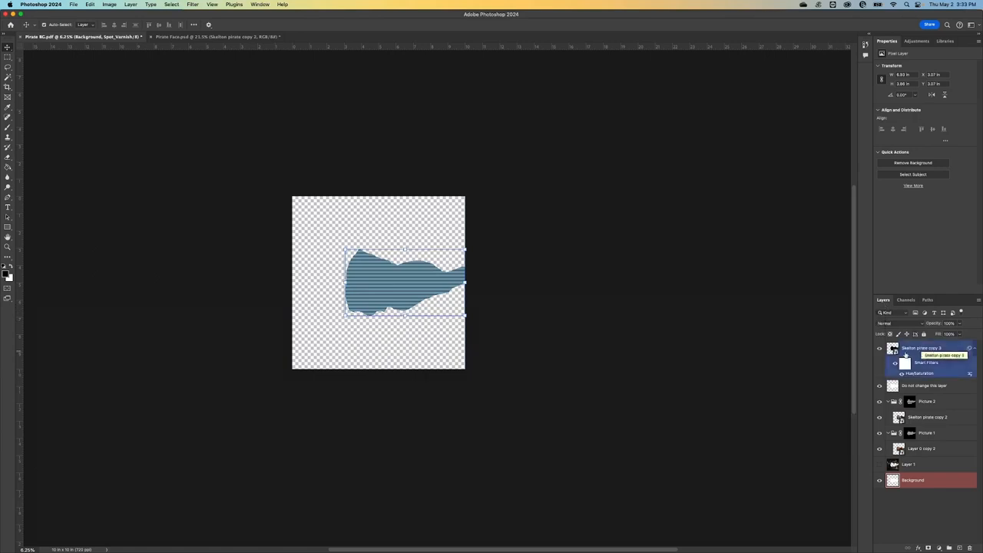
click(880, 350)
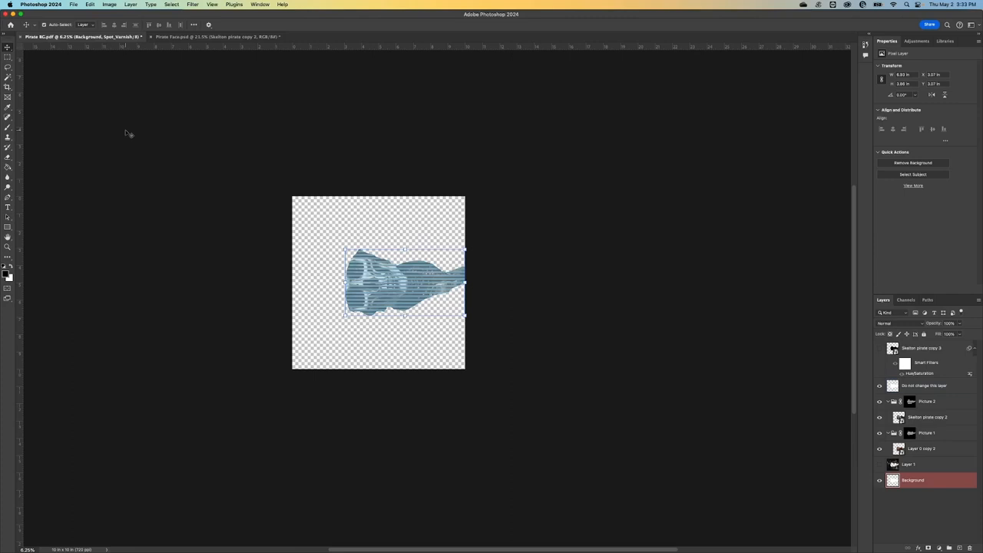
click(70, 5)
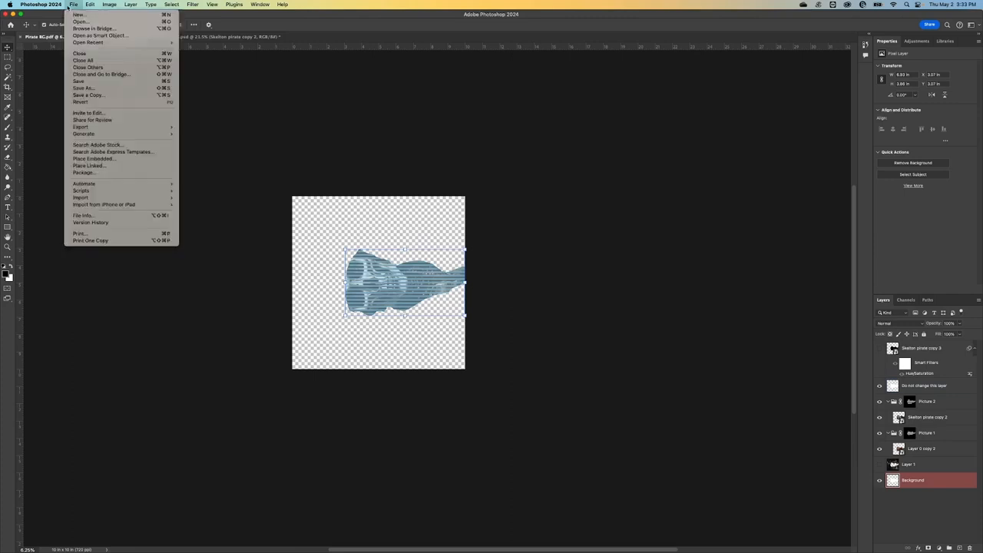
click(91, 89)
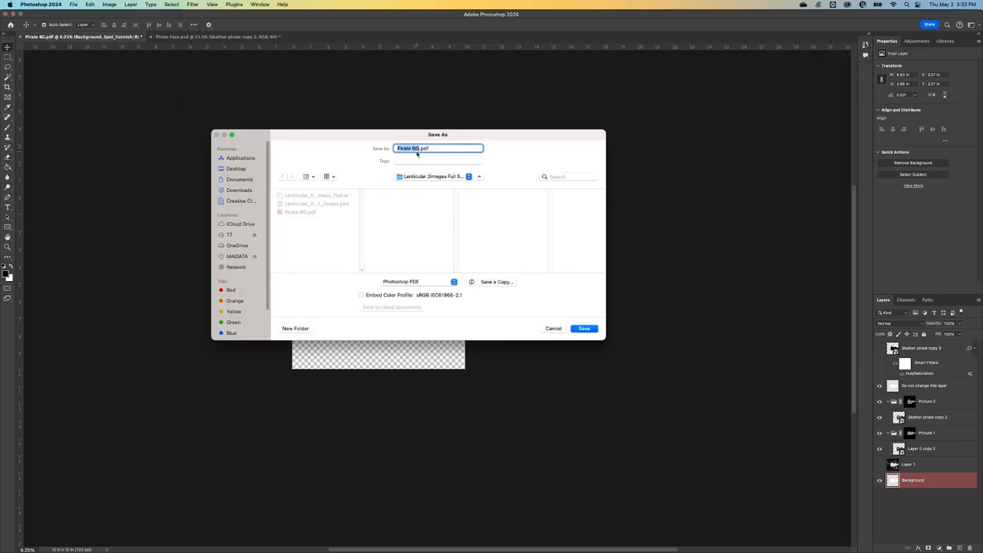
click(415, 148)
key(BackSpace)
key(BackSpace)
click(589, 329)
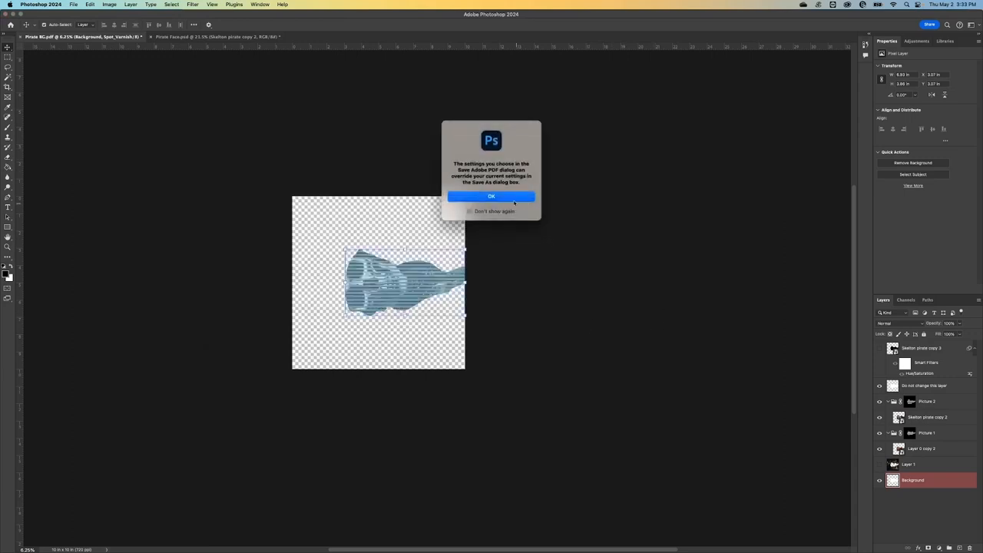
click(510, 198)
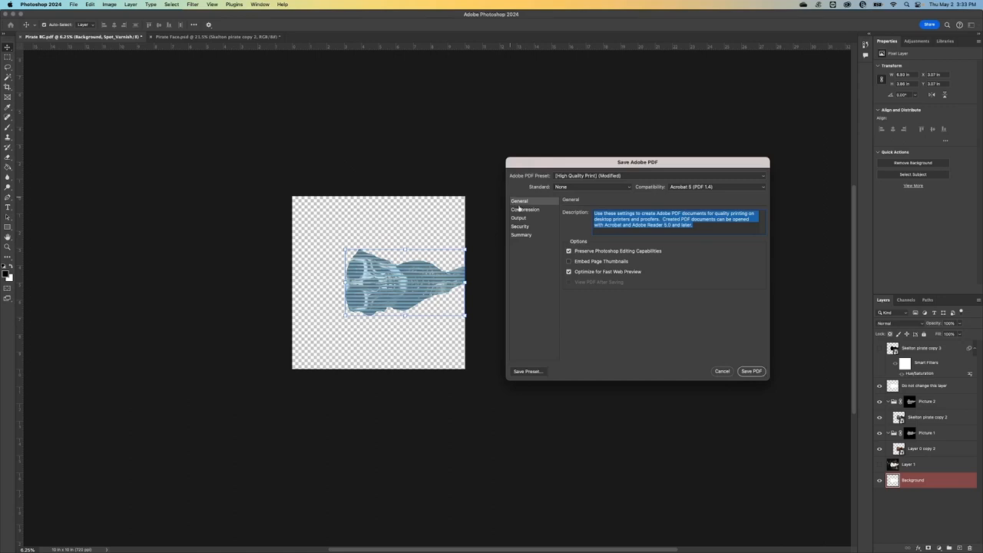
Set the Pirate Spot PDF to Do Not Downsample with compression None, and finish saving it with Photoshop editing capabilities preserved
click(522, 210)
click(581, 227)
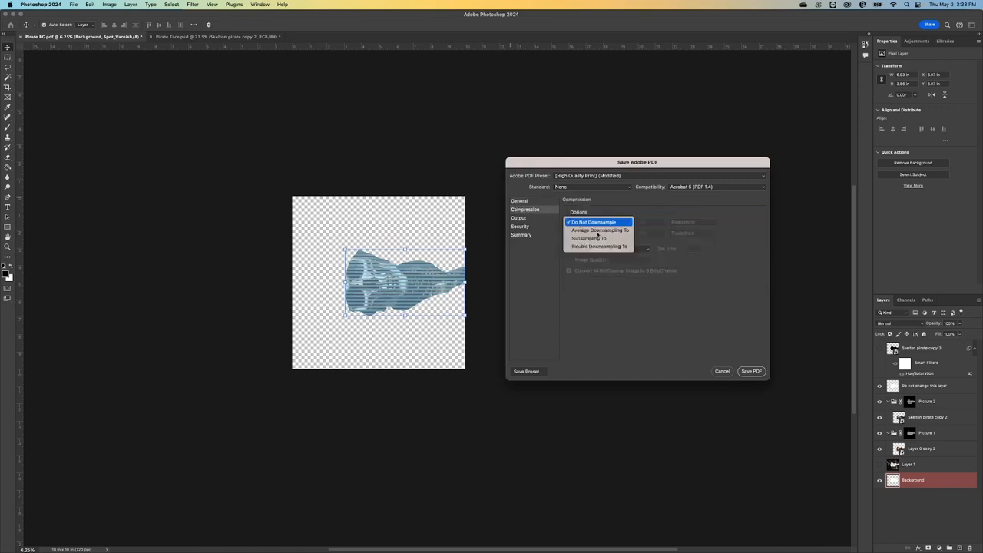
click(593, 221)
click(630, 248)
click(620, 248)
click(758, 371)
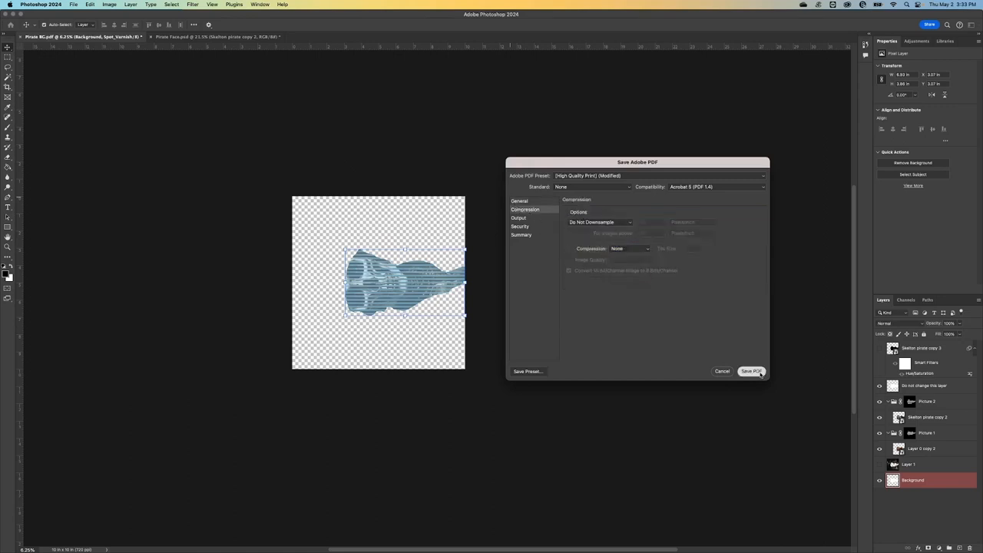
click(512, 218)
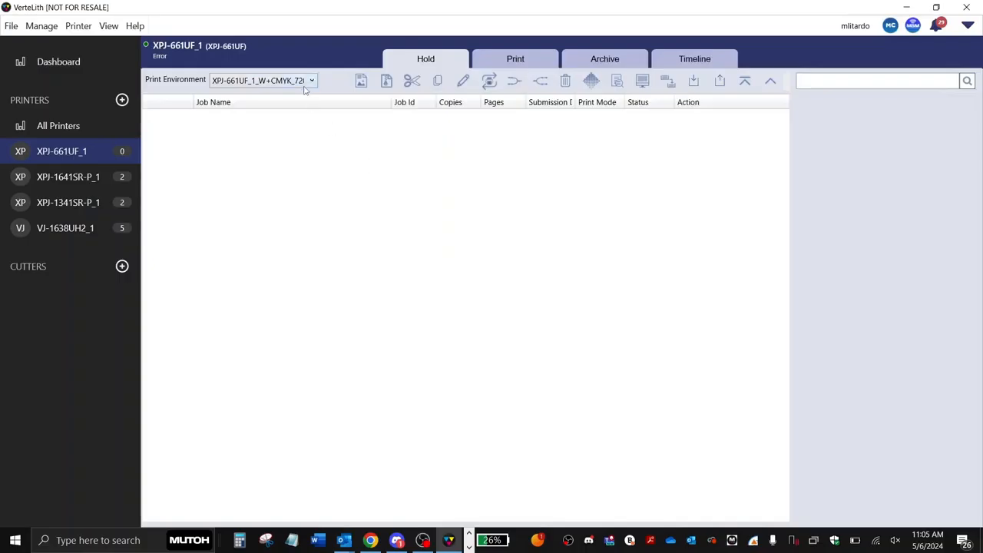
In VerteLith, select the XPJ-661UF_1_W+CMYK_720x1440_Bi print environment and bring up the folder holding the Pirate BG and Pirate Spot PDFs
click(307, 83)
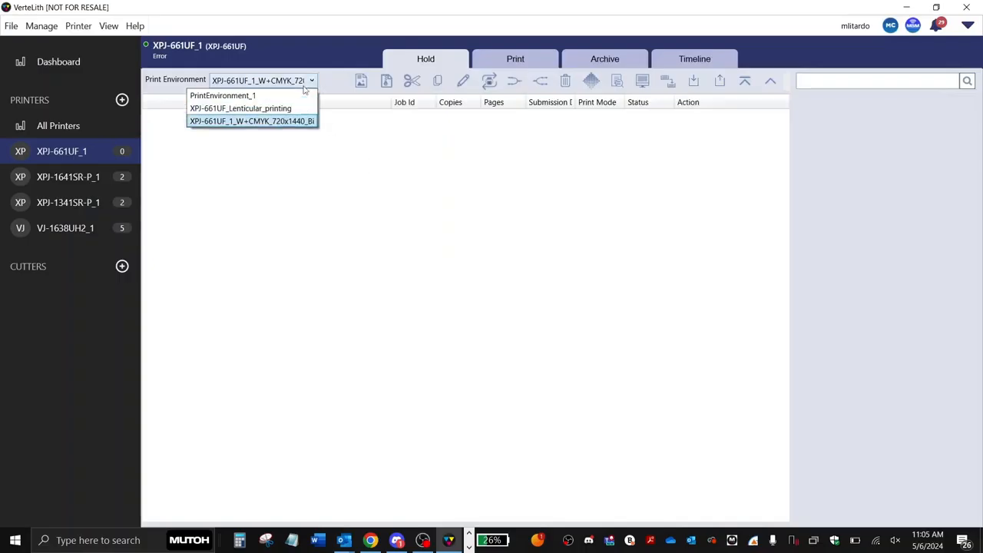
click(314, 127)
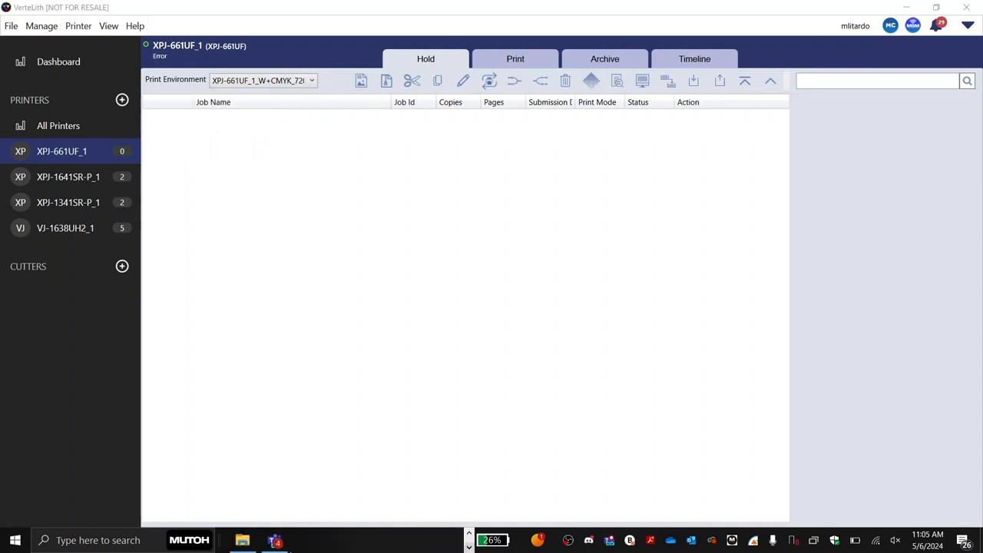
click(242, 540)
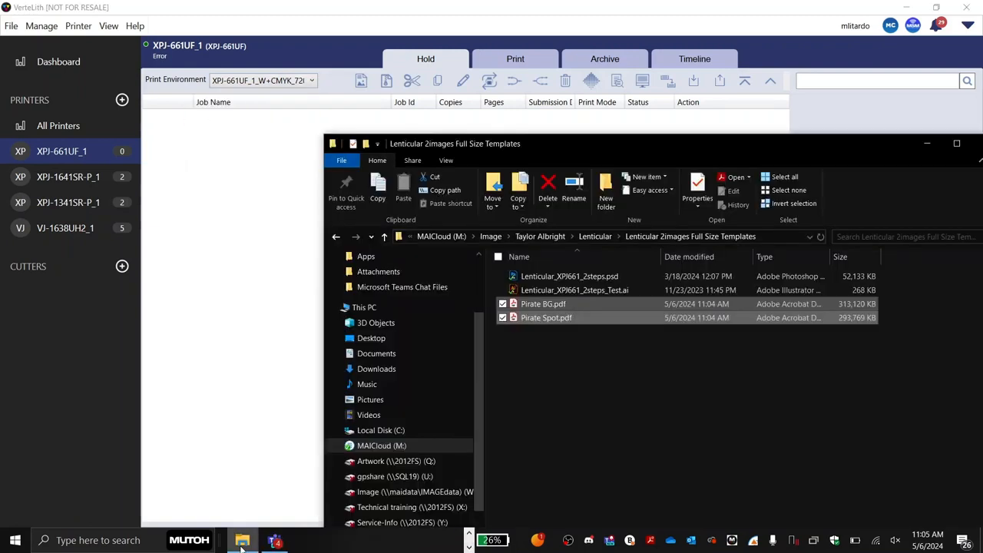
Load only Pirate BG.pdf from the template folder into the XPJ-661UF_1 hold queue
click(607, 363)
click(545, 304)
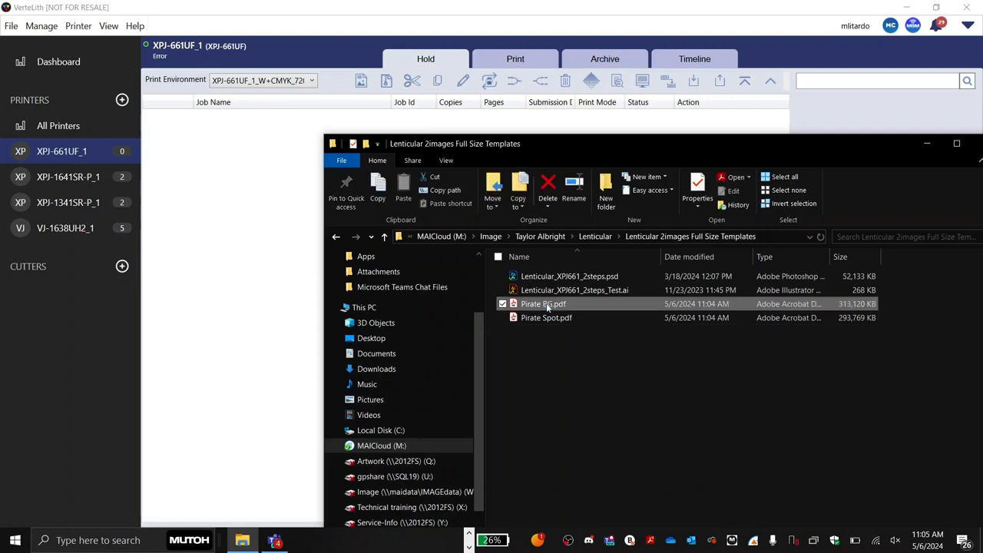
drag(547, 305, 278, 307)
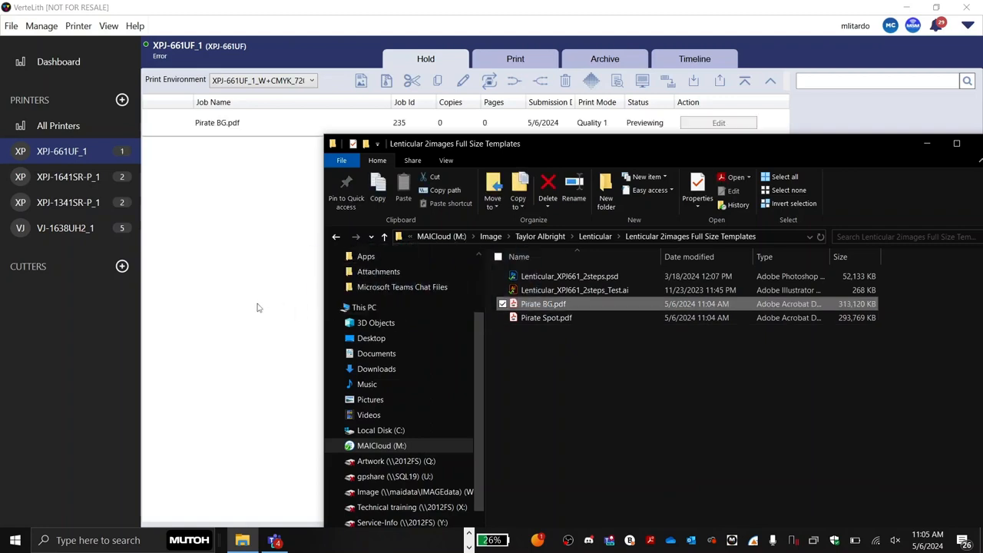
click(262, 301)
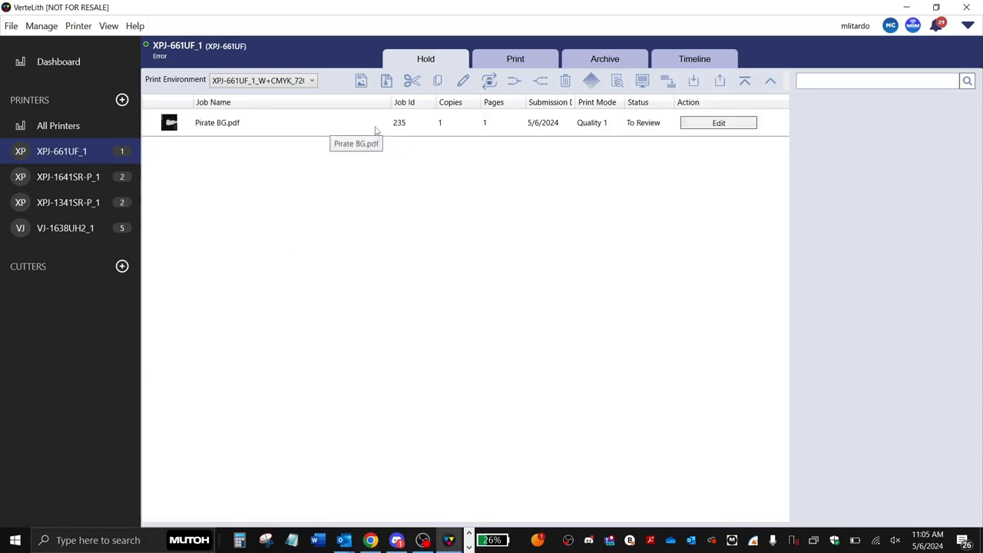
Edit the Pirate BG job's printer settings and set White Generation to On All Pixels with Compensating Densities
click(376, 131)
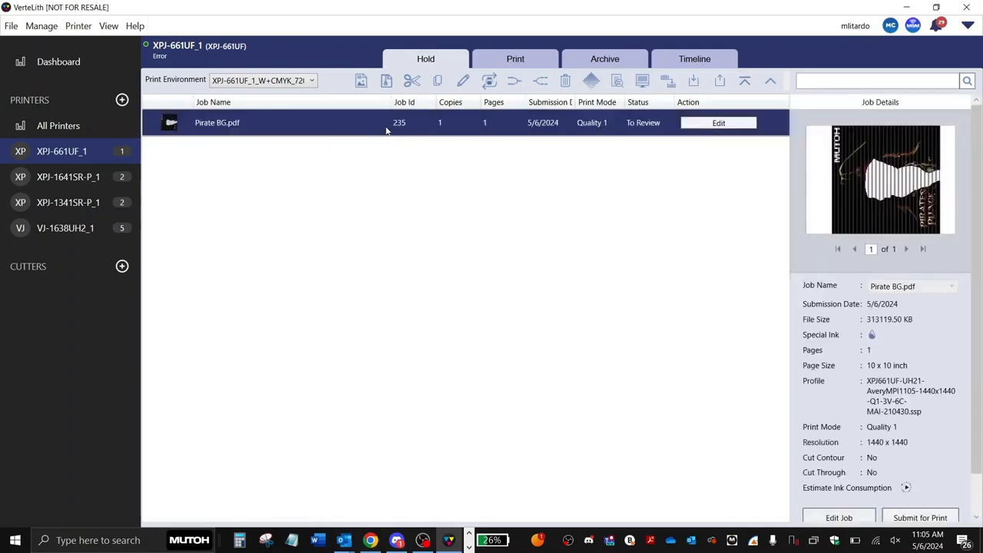
click(707, 122)
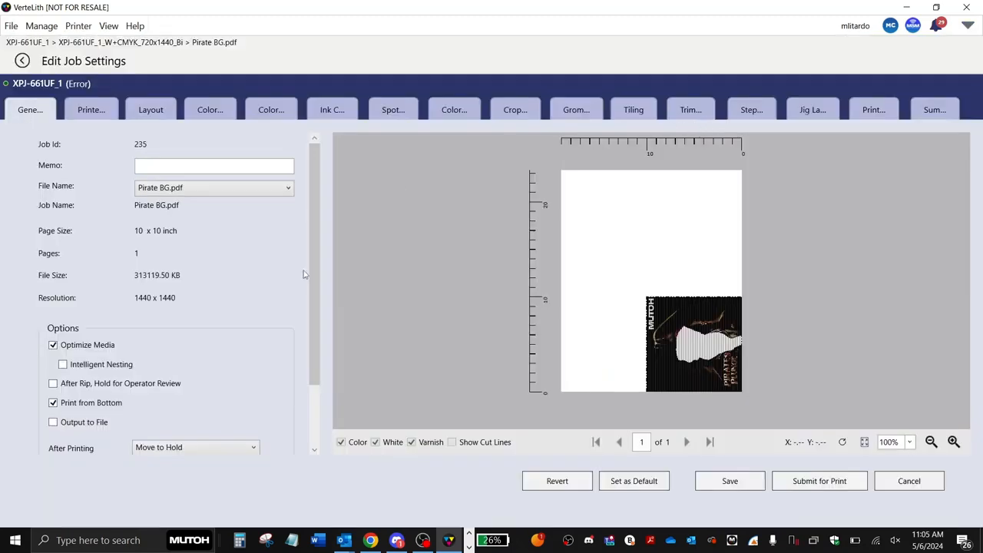
click(91, 111)
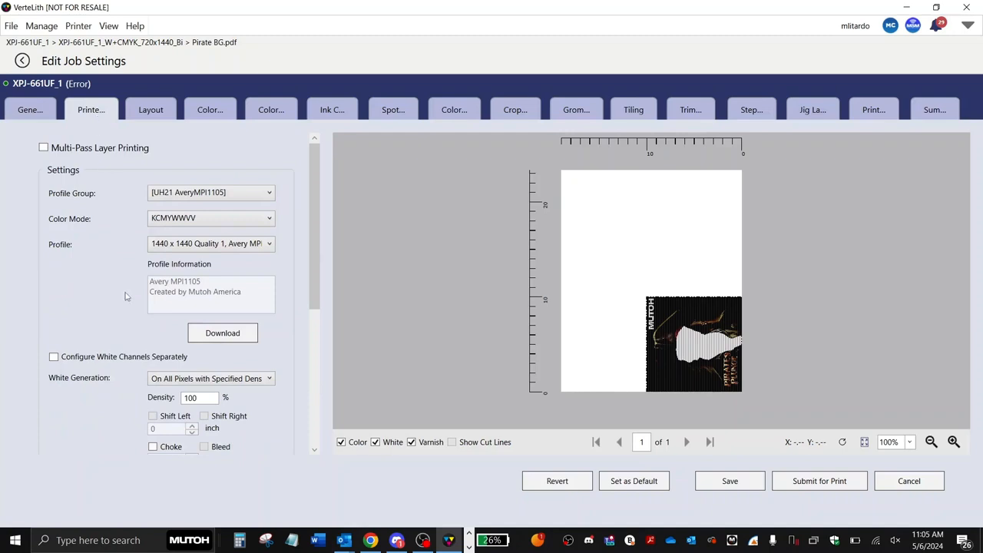
click(166, 380)
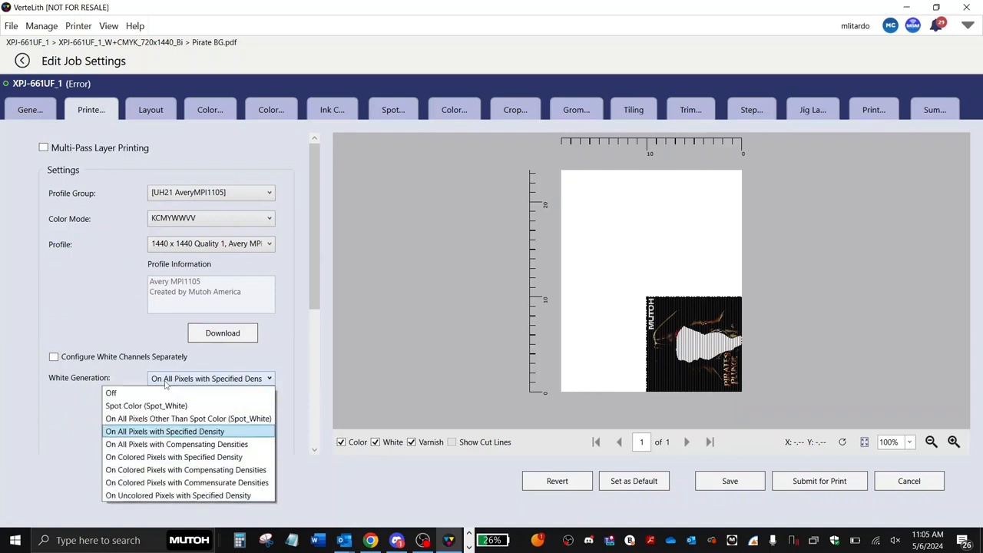
click(178, 445)
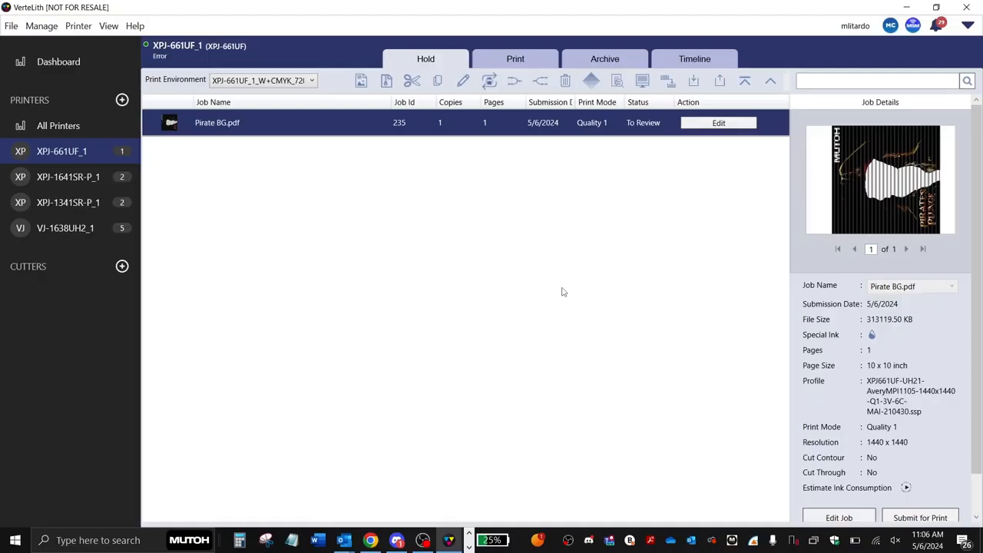
Switch the print environment to XPJ-661UF_Lenticular_printing, load Pirate Spot.pdf into its hold queue and display the job's details
click(299, 81)
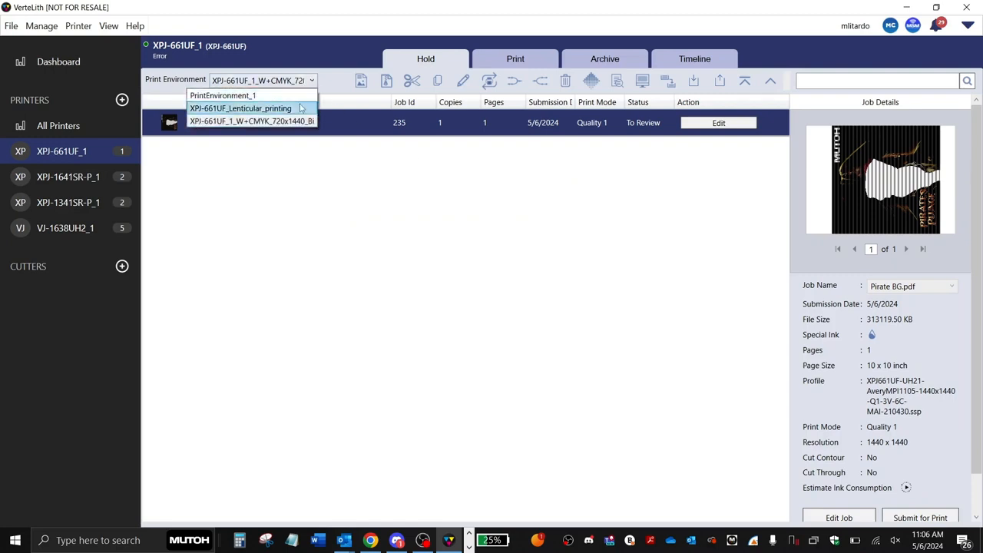
click(301, 108)
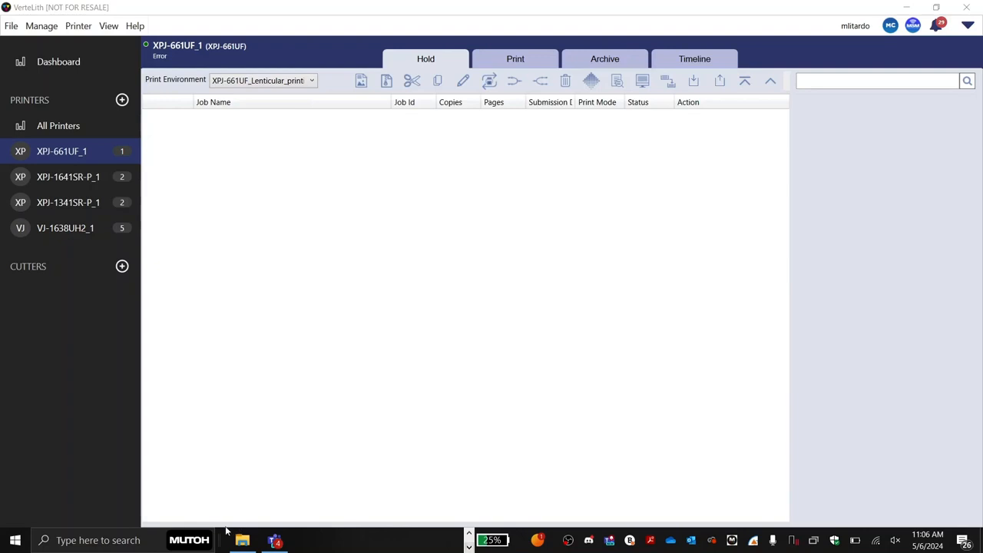
click(239, 538)
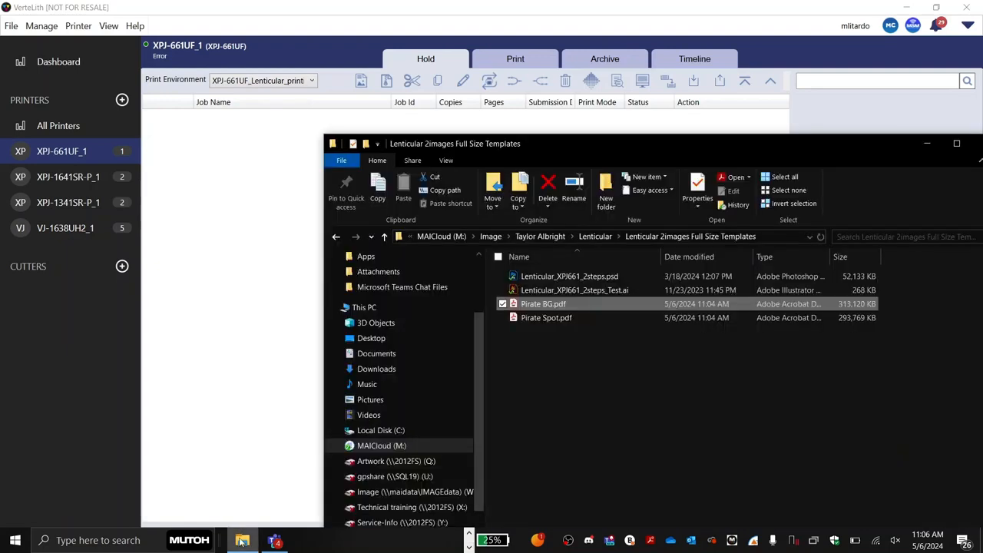
click(551, 318)
drag(553, 320, 239, 277)
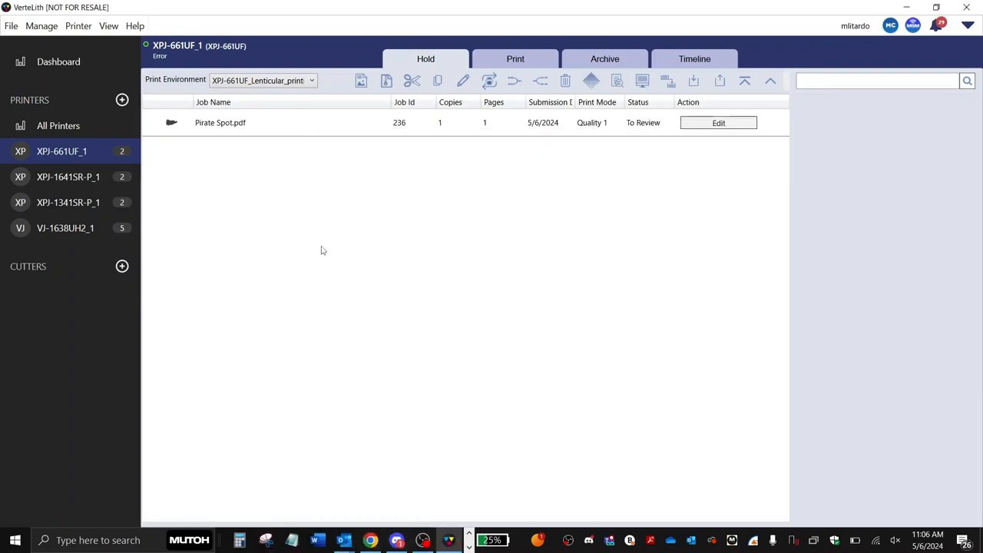
click(527, 127)
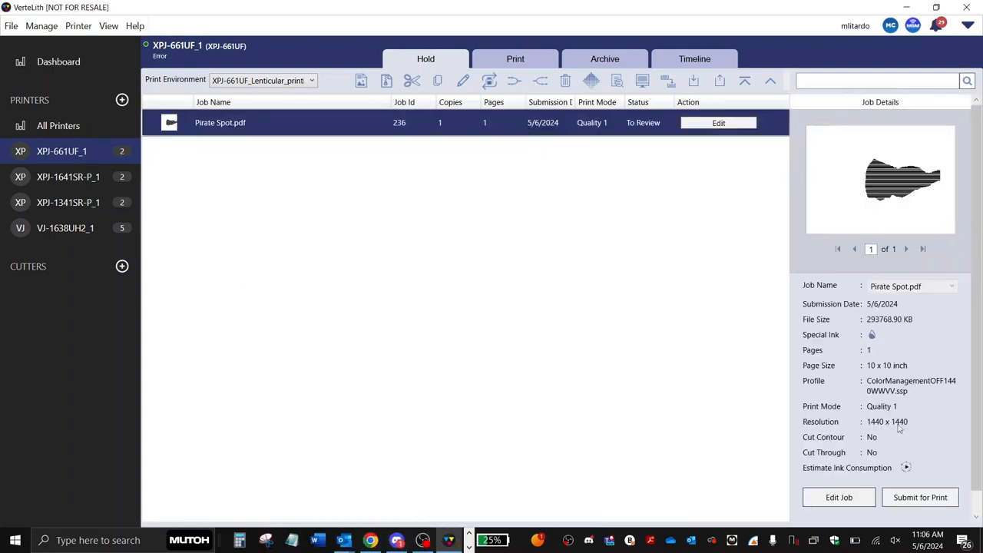